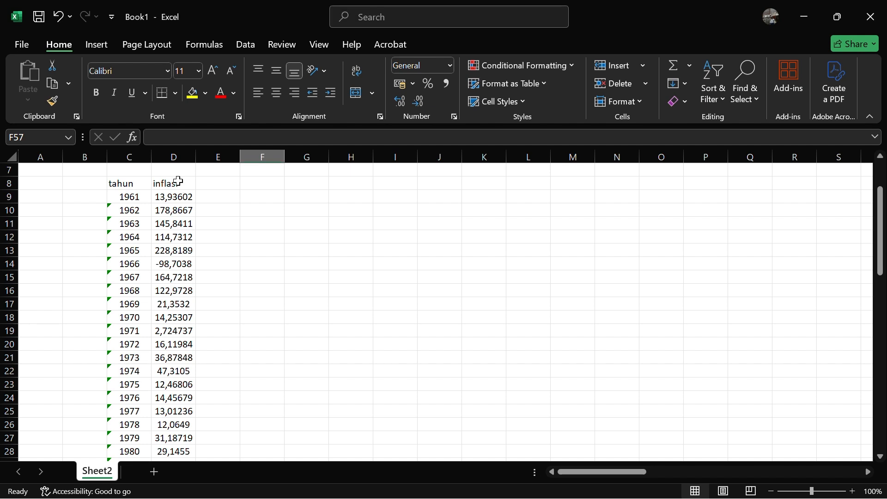
Copy the inflasi column with its header from the Excel sheet and paste it with variable names into the first column of the empty SPSS dataset
drag(178, 181, 171, 439)
key(ctrl+c)
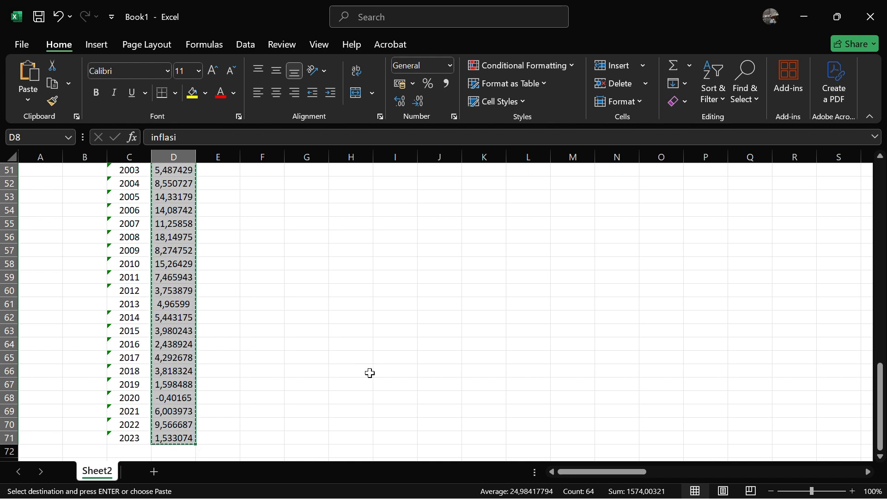
key(super)
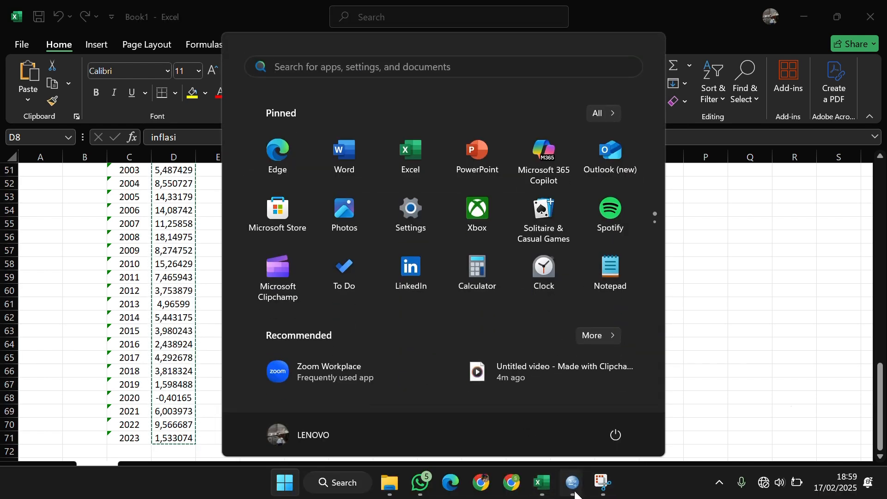
mouse_move(574, 491)
click(726, 398)
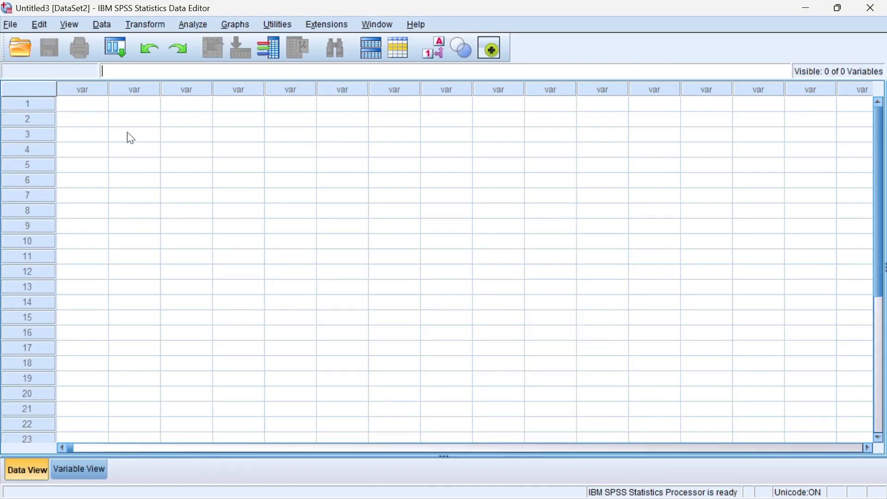
right_click(81, 106)
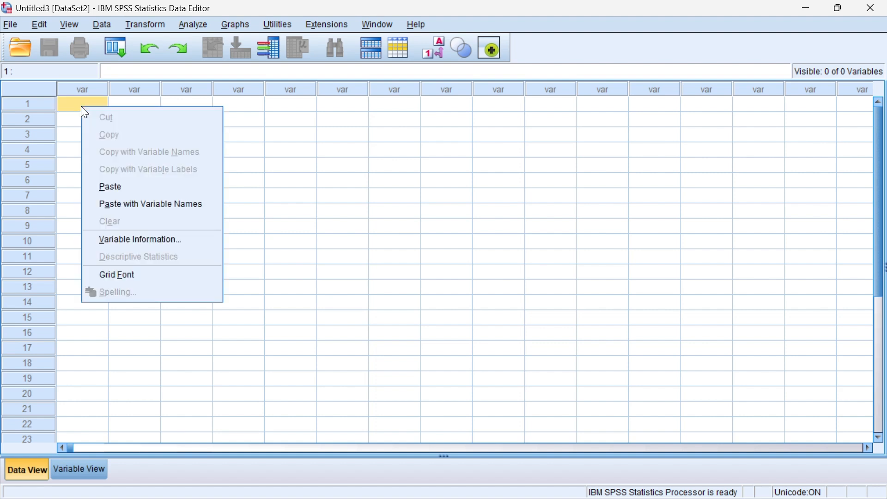
click(110, 202)
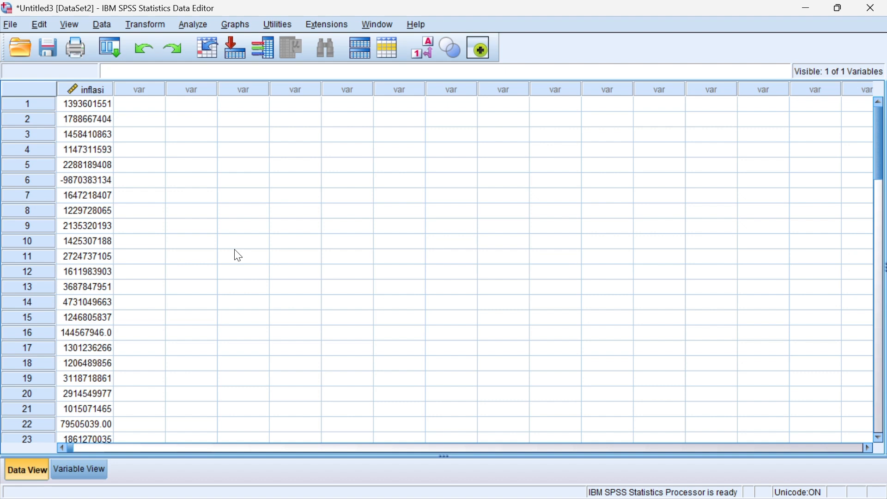
Define the dataset's dates as Years, with 1961 as the first case
click(105, 25)
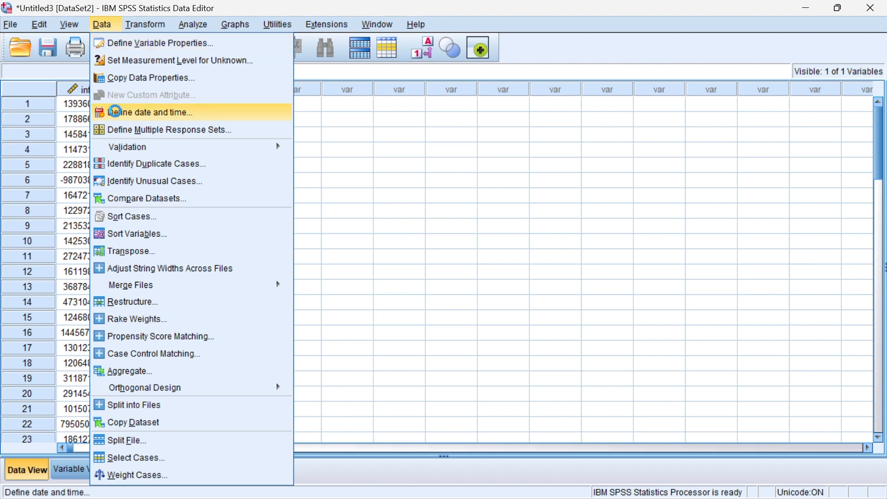
click(115, 111)
scroll(375, 217, down, 1)
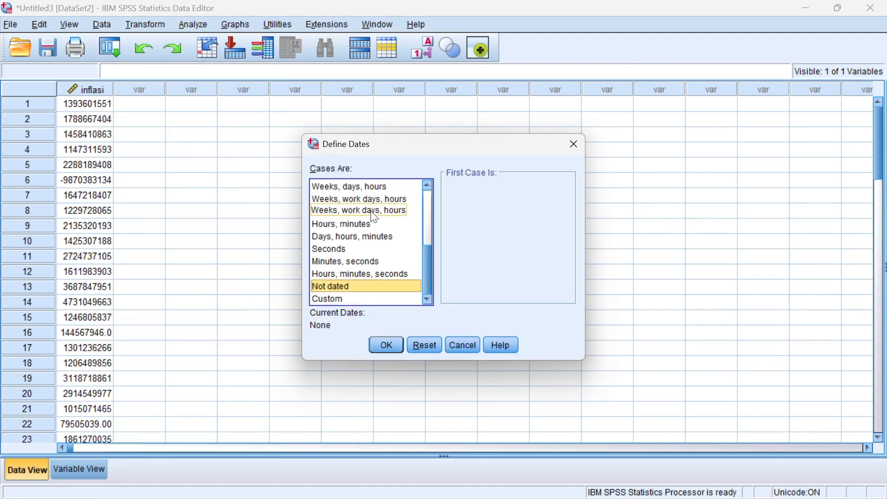
scroll(361, 214, up, 2)
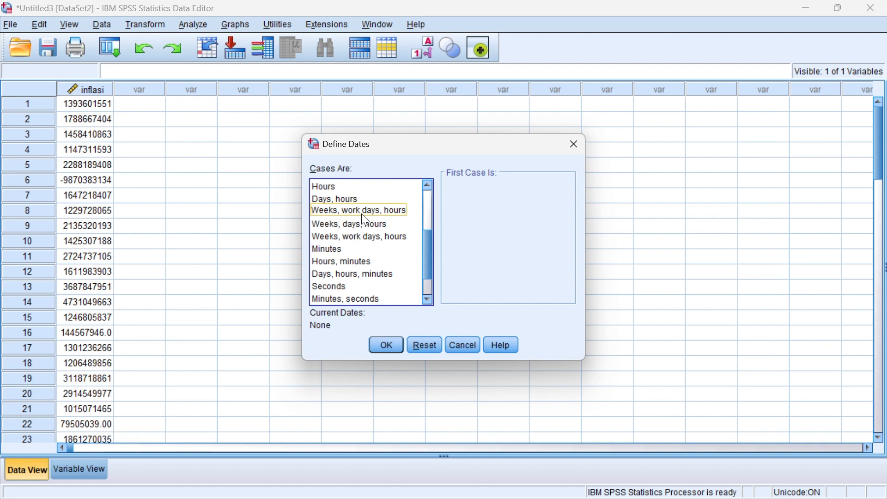
scroll(352, 226, up, 3)
click(324, 188)
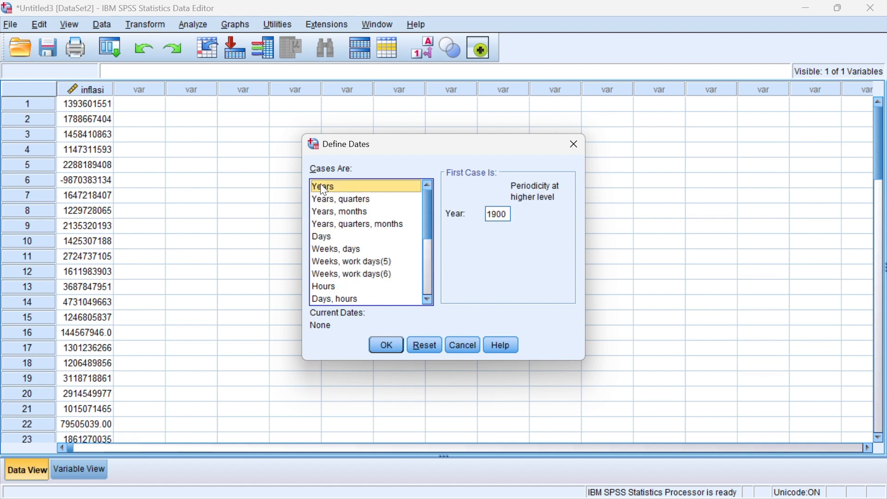
click(505, 213)
key(BackSpace)
key(BackSpace)
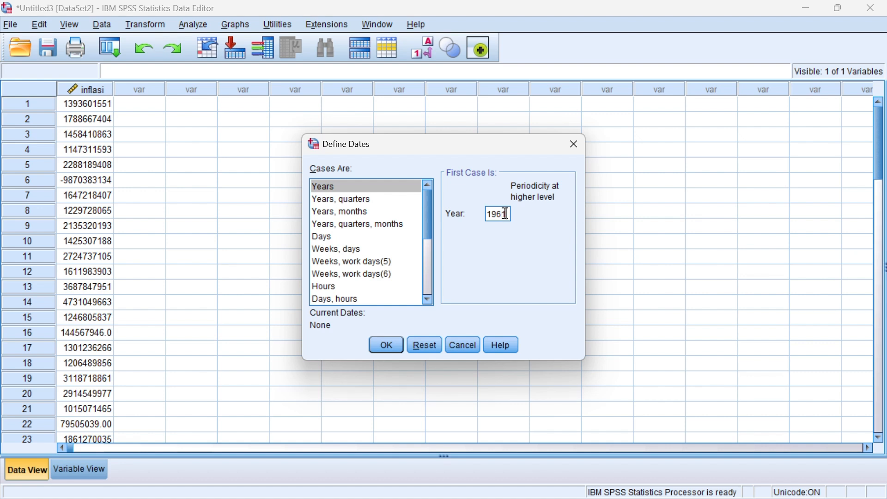
text(61)
click(387, 347)
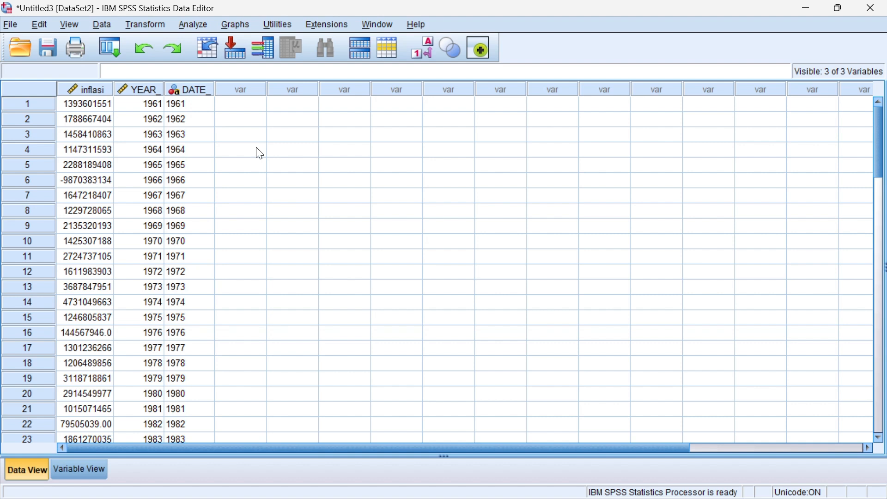
Create a forecasting sequence chart of the inflasi variable without any transformation
click(194, 24)
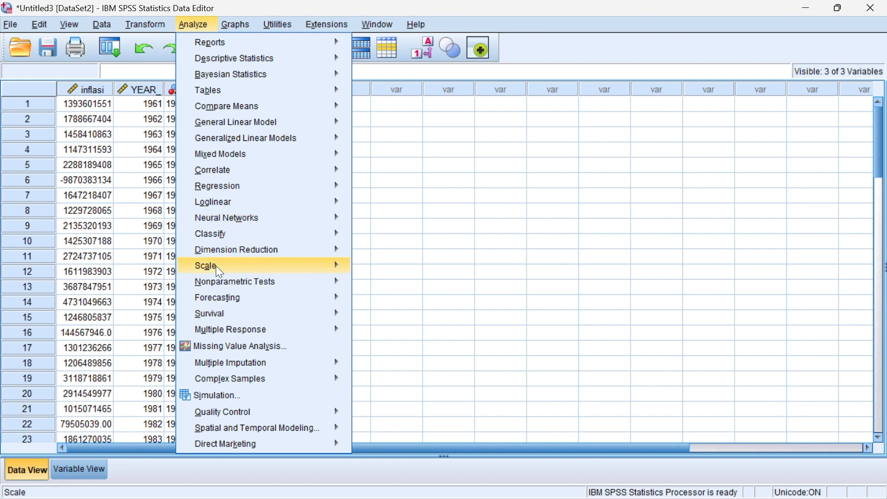
mouse_move(220, 293)
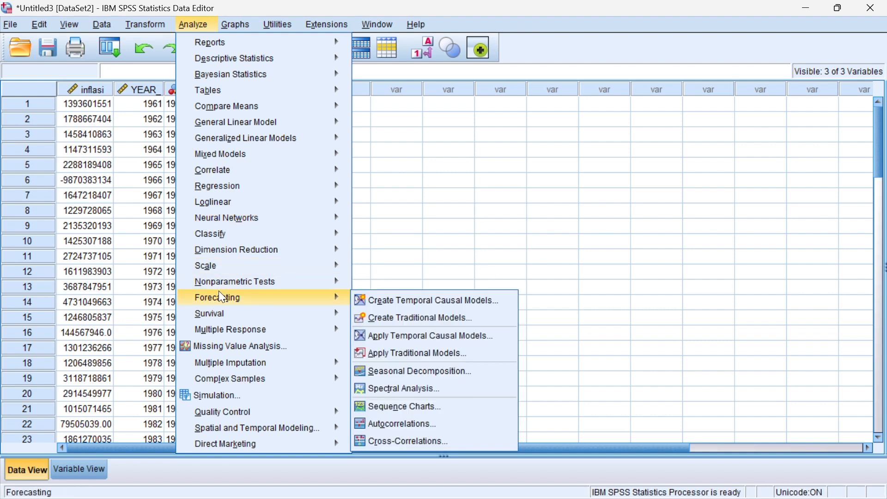
click(413, 406)
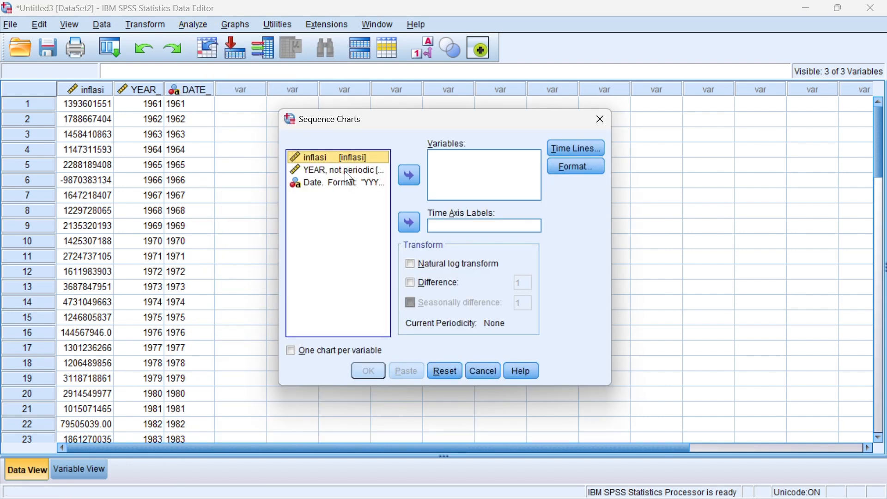
click(411, 176)
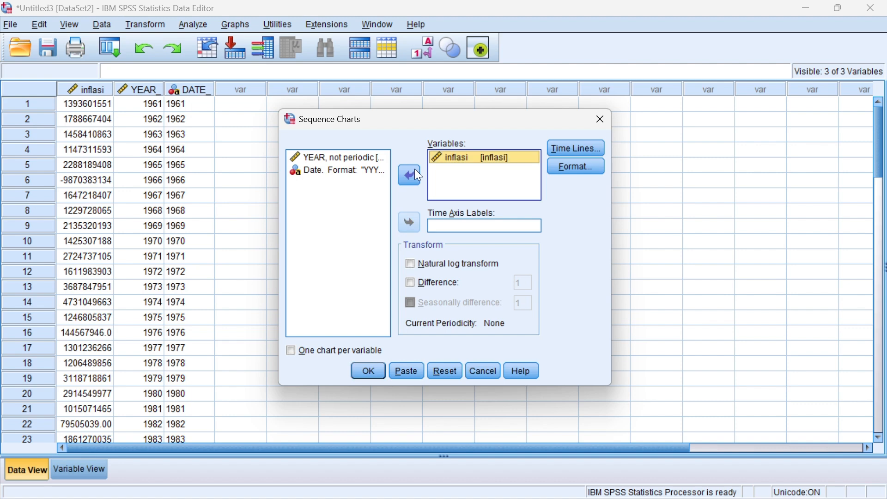
click(368, 371)
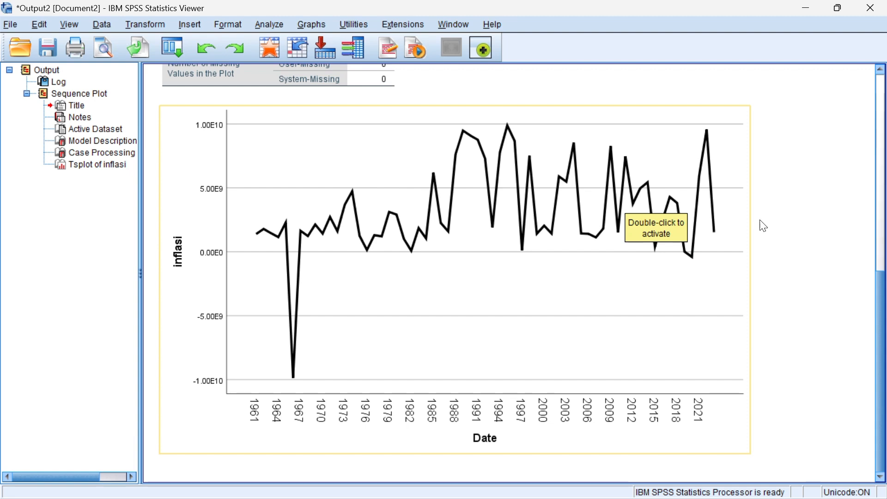
click(810, 214)
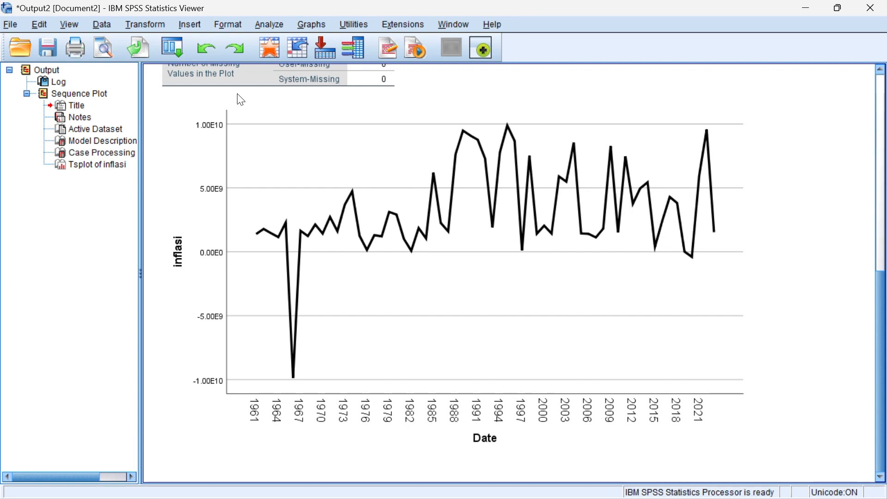
Create another sequence chart of inflasi with first-order differencing applied (Difference 1)
click(277, 23)
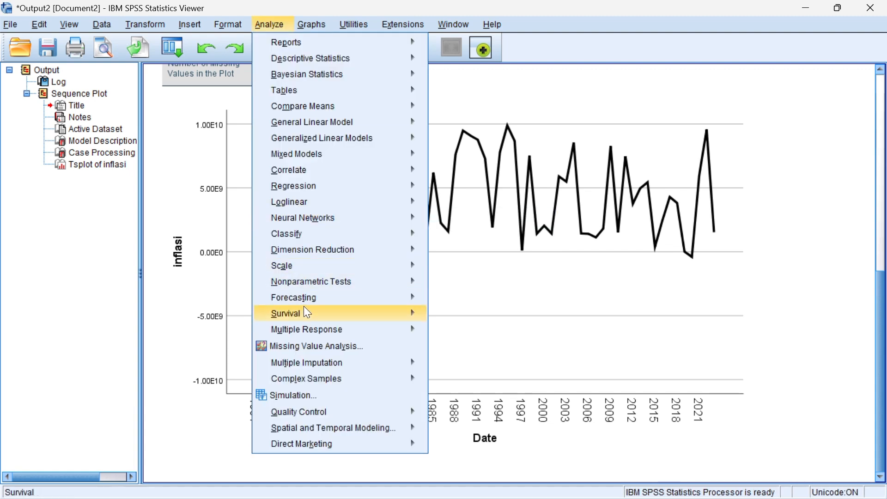
mouse_move(308, 301)
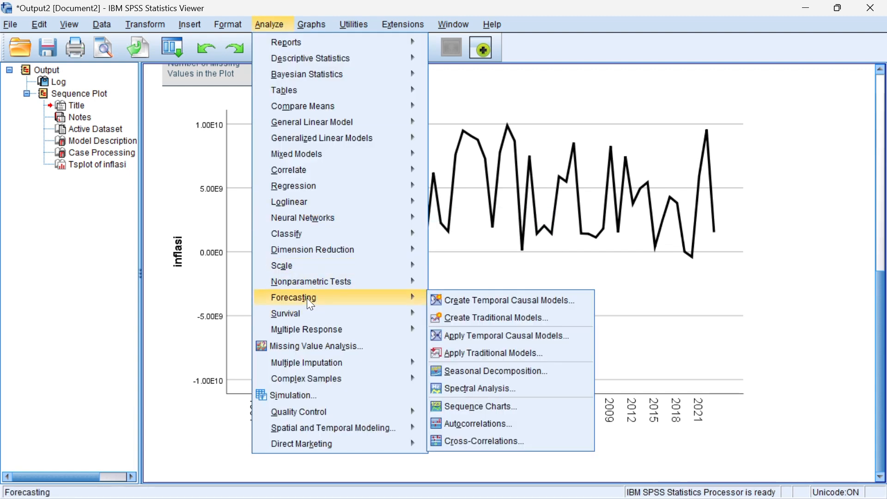
click(474, 406)
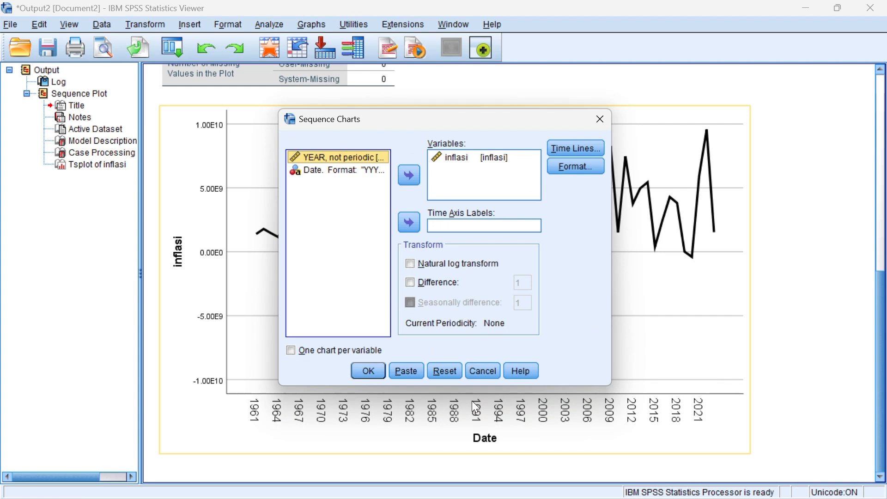
click(410, 284)
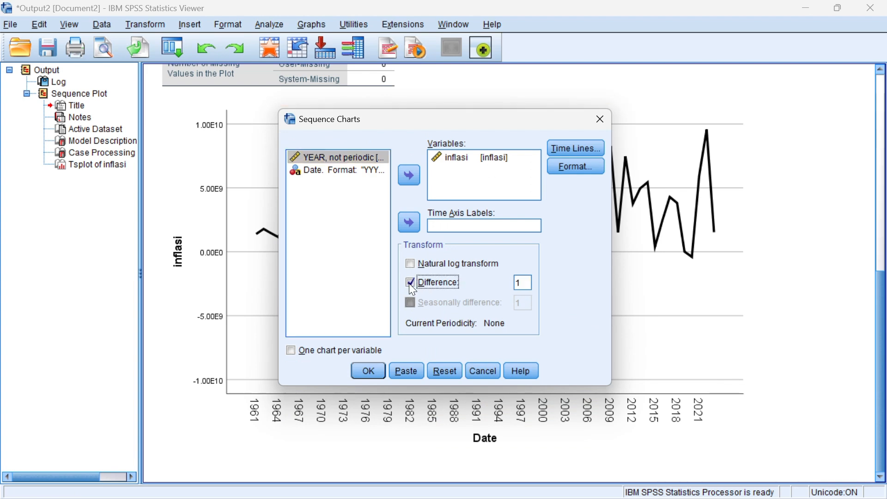
click(361, 369)
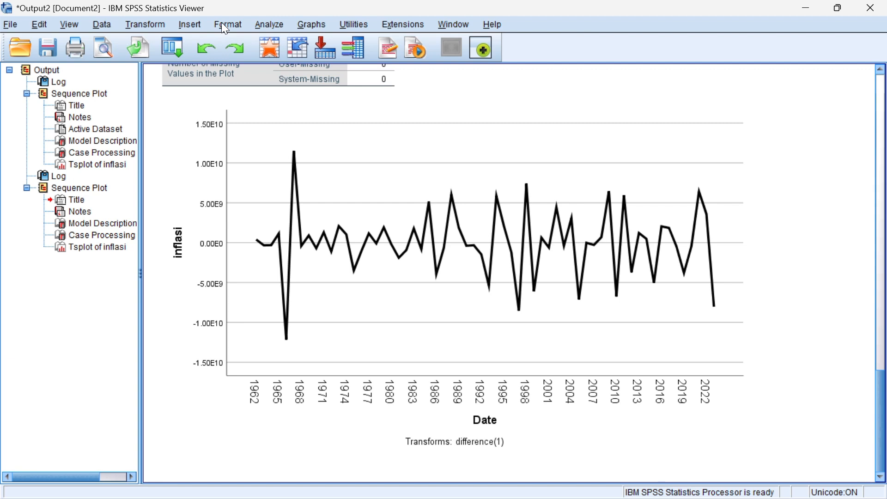
Run Autocorrelations on inflasi with Difference 1, displaying both autocorrelations and partial autocorrelations
click(272, 26)
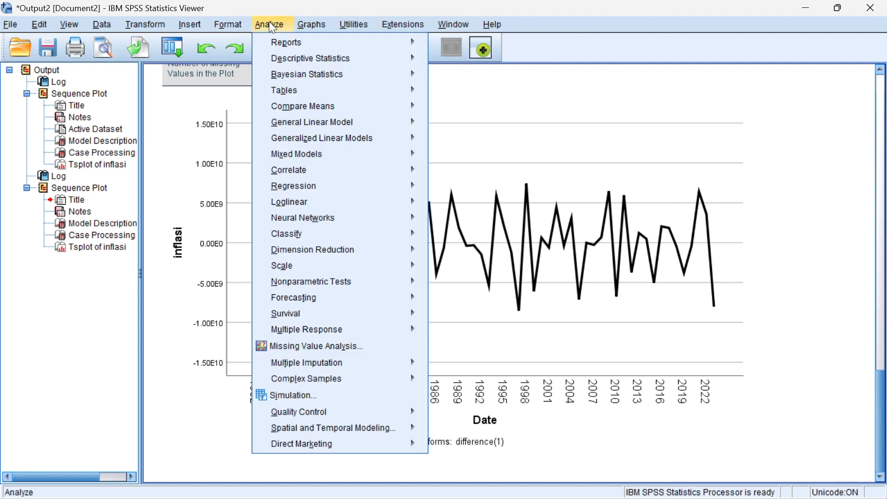
mouse_move(320, 306)
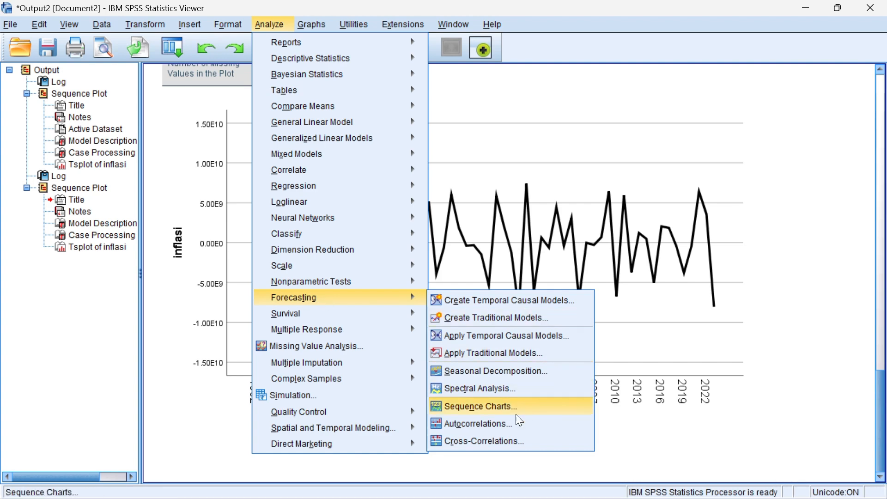
click(514, 430)
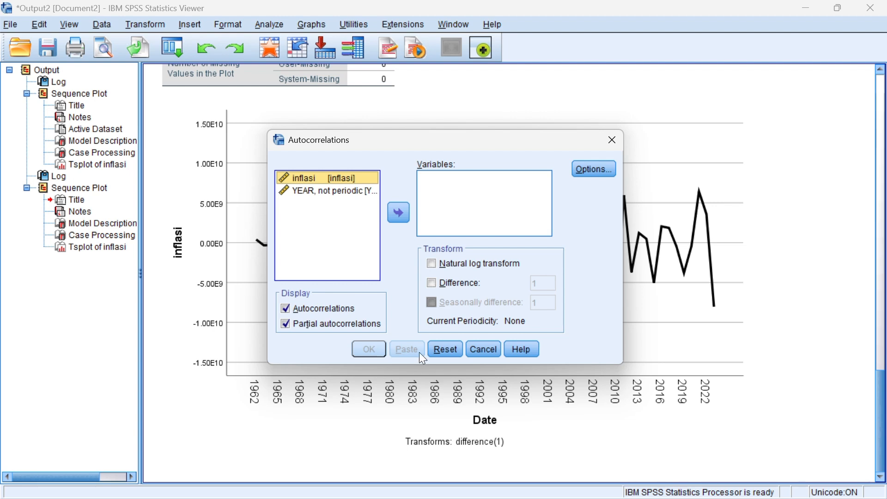
click(400, 214)
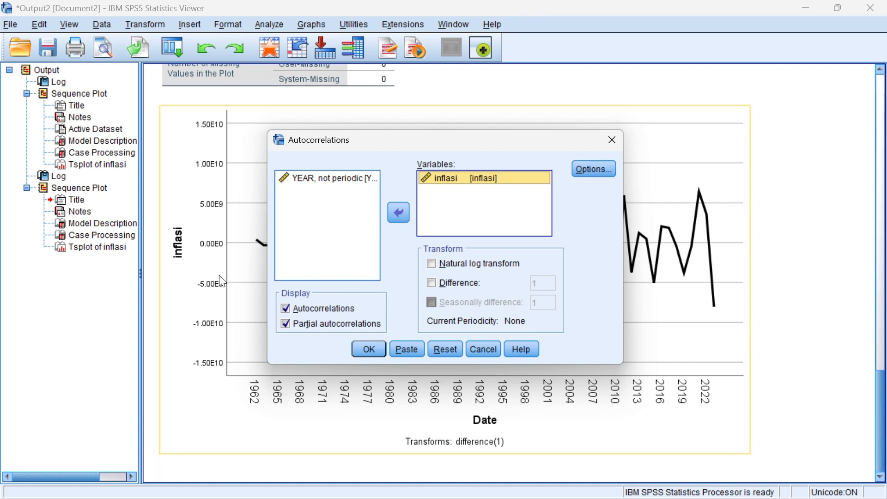
click(435, 284)
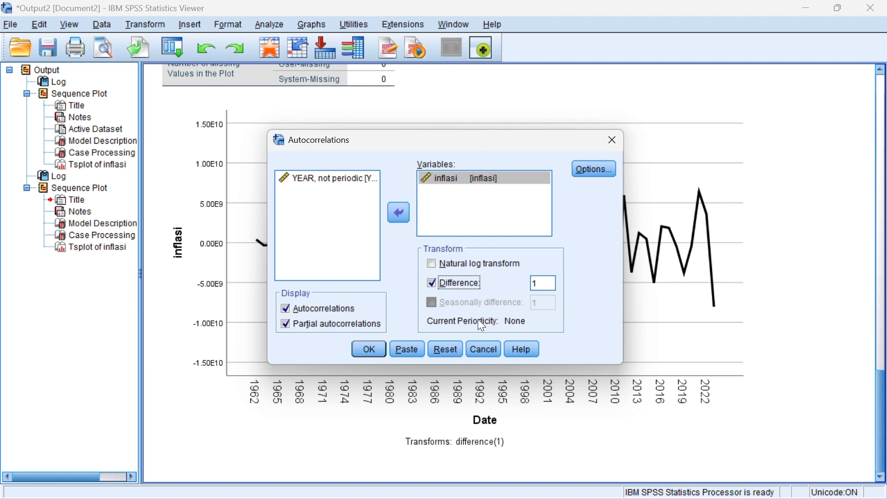
click(368, 354)
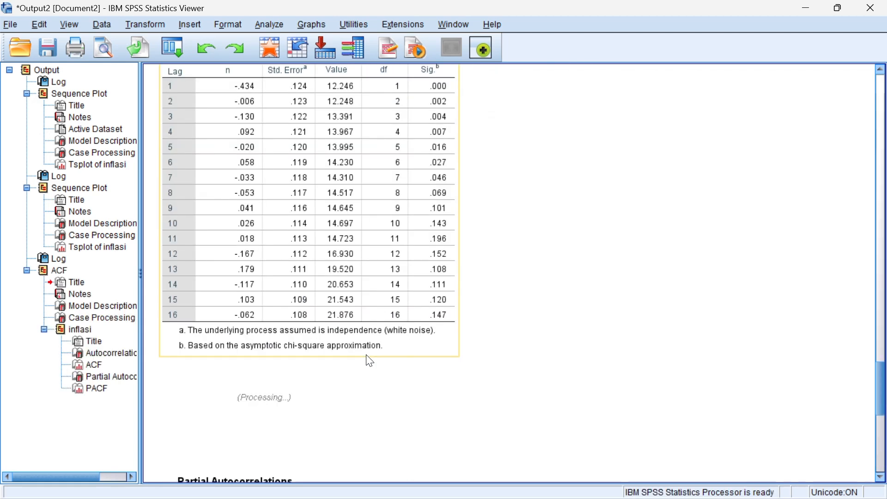
Examine the ACF and partial ACF charts of differenced inflasi, comparing the bars at each lag with the confidence limits
scroll(370, 361, up, 3)
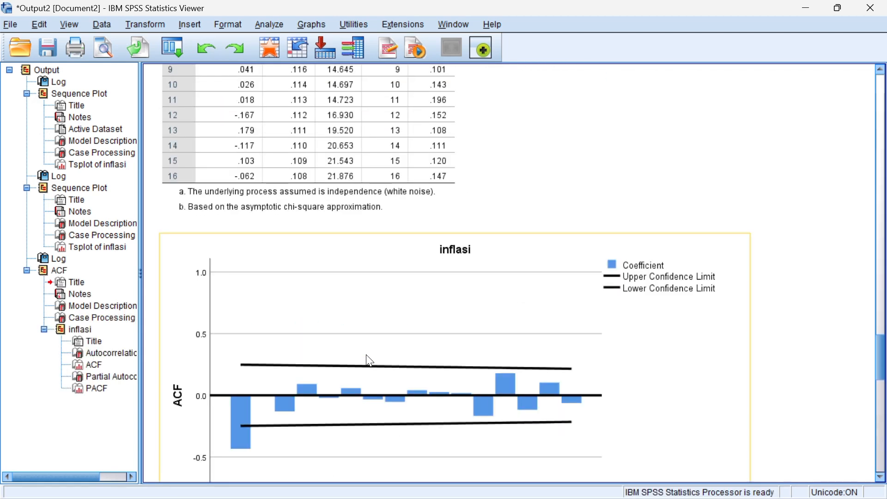
scroll(369, 361, up, 1)
scroll(367, 358, down, 2)
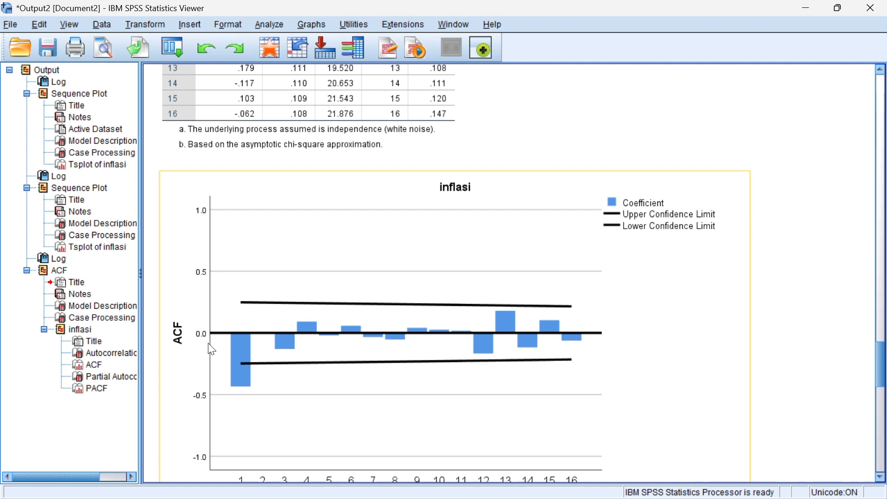
scroll(486, 395, down, 3)
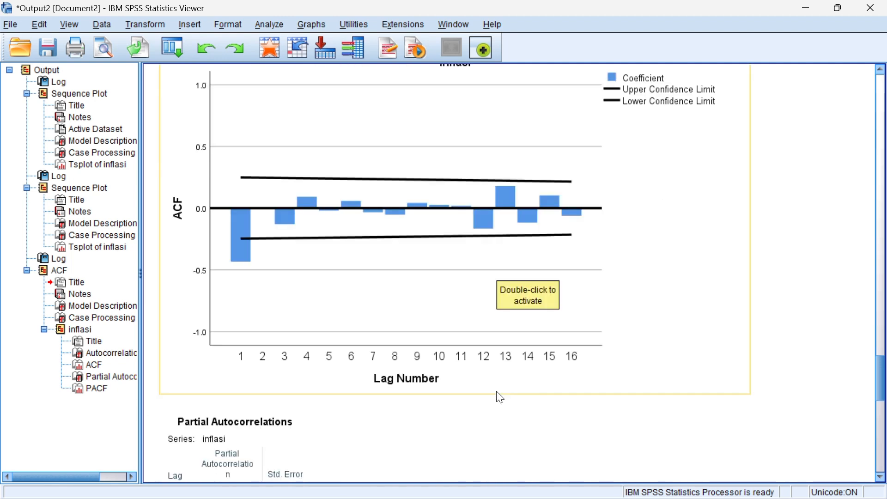
scroll(501, 397, up, 1)
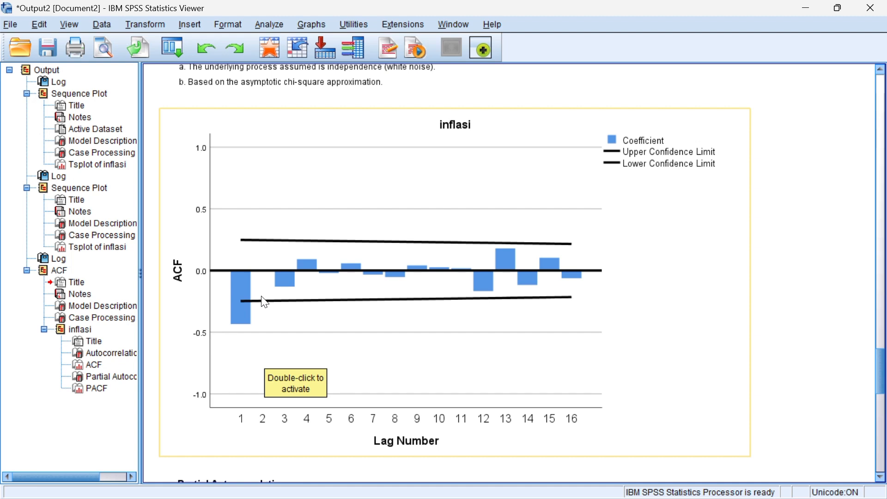
scroll(273, 430, down, 3)
click(272, 431)
scroll(272, 430, down, 10)
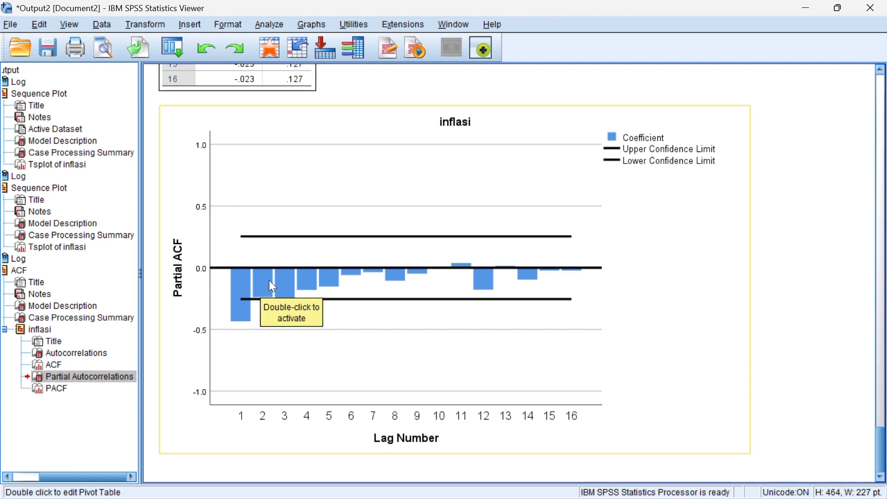
click(785, 349)
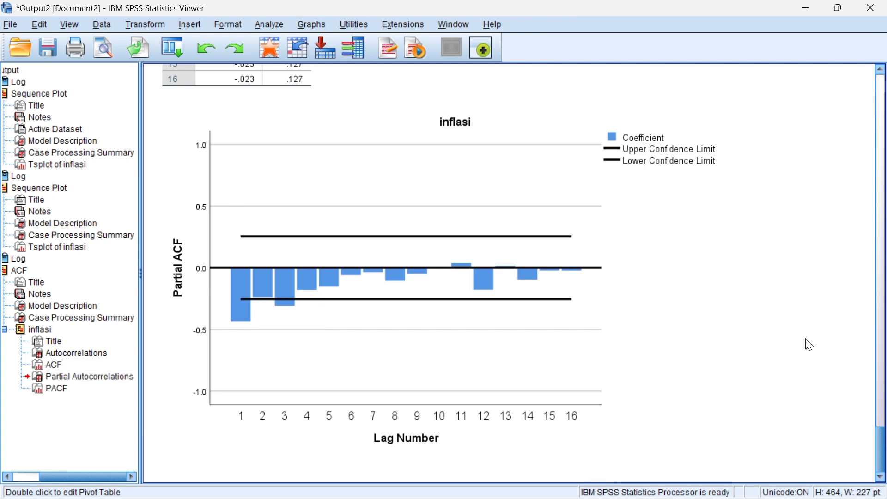
click(288, 320)
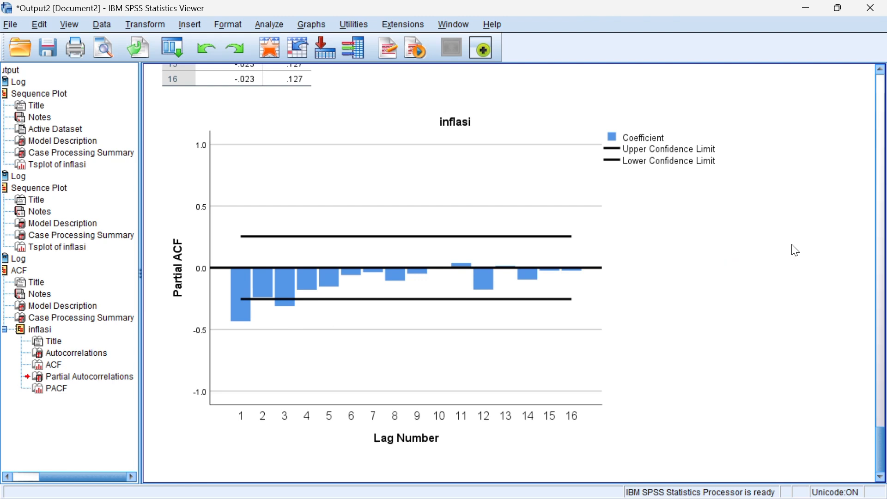
Set up a traditional time series model with inflasi as the dependent variable and ARIMA as the method
scroll(295, 284, up, 15)
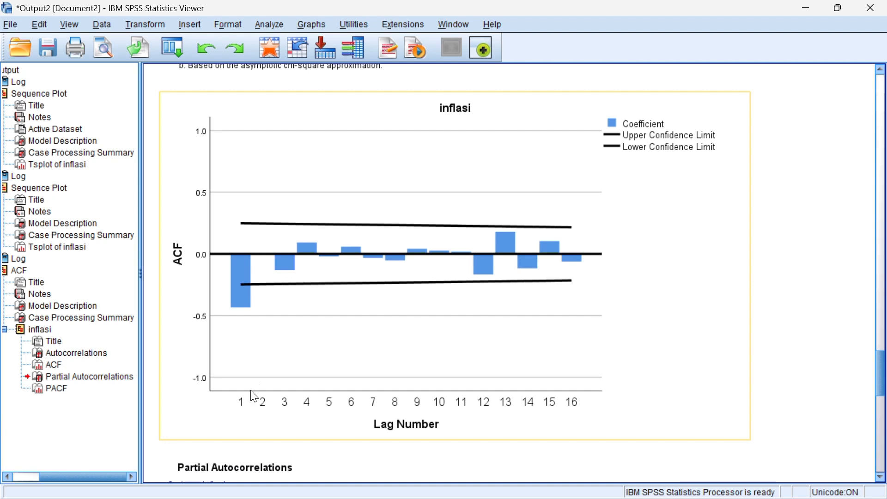
scroll(376, 308, down, 15)
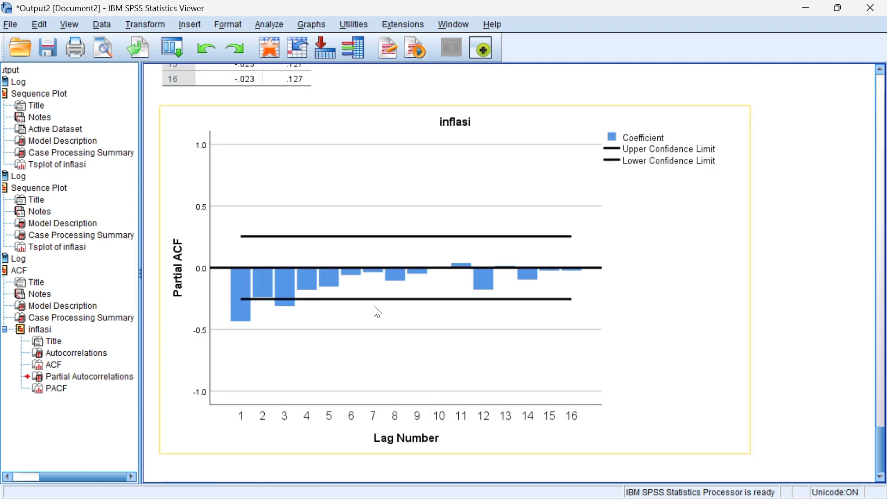
click(371, 16)
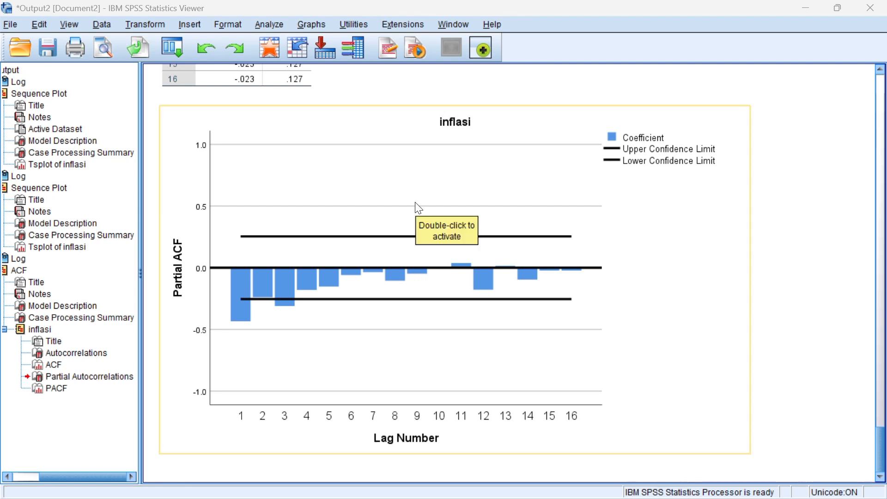
click(270, 25)
mouse_move(296, 300)
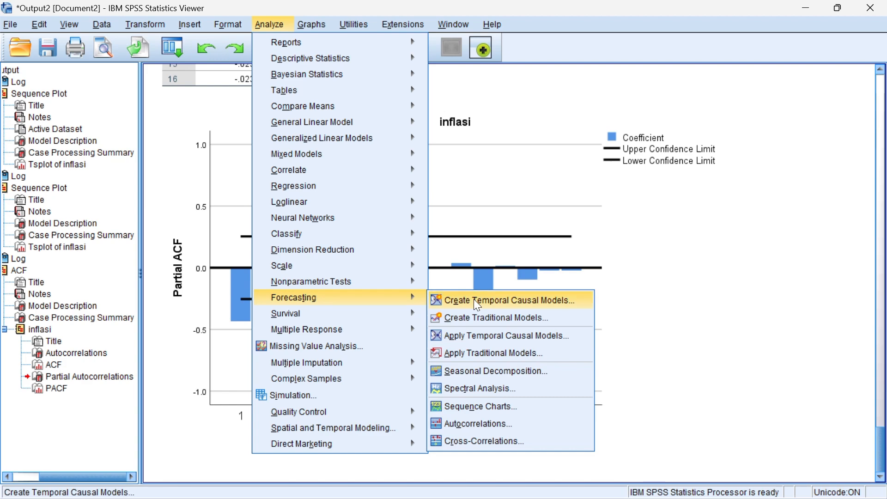
click(498, 320)
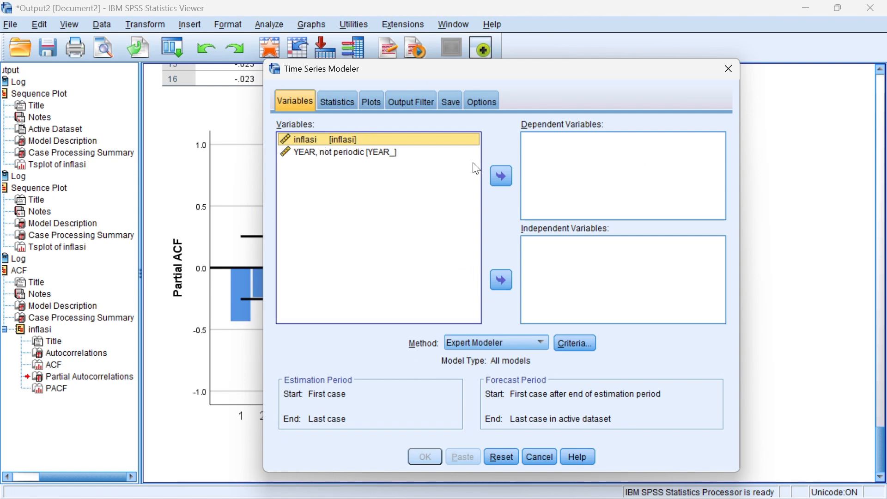
click(501, 177)
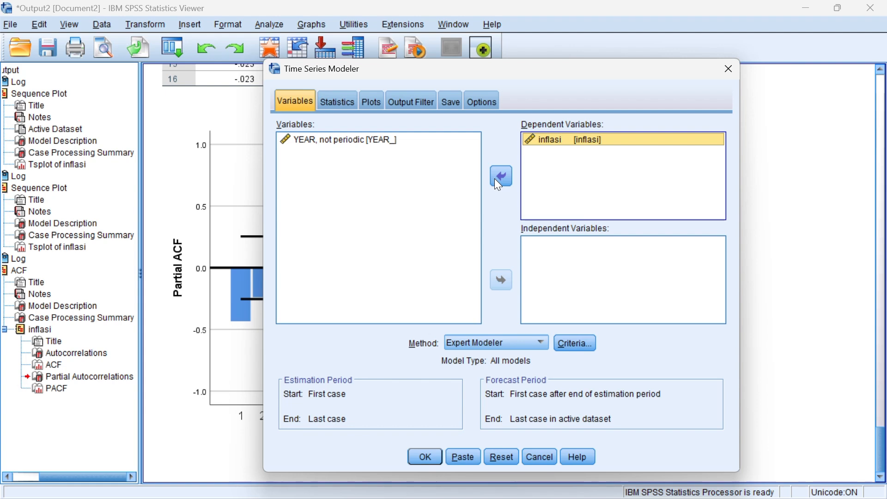
click(483, 343)
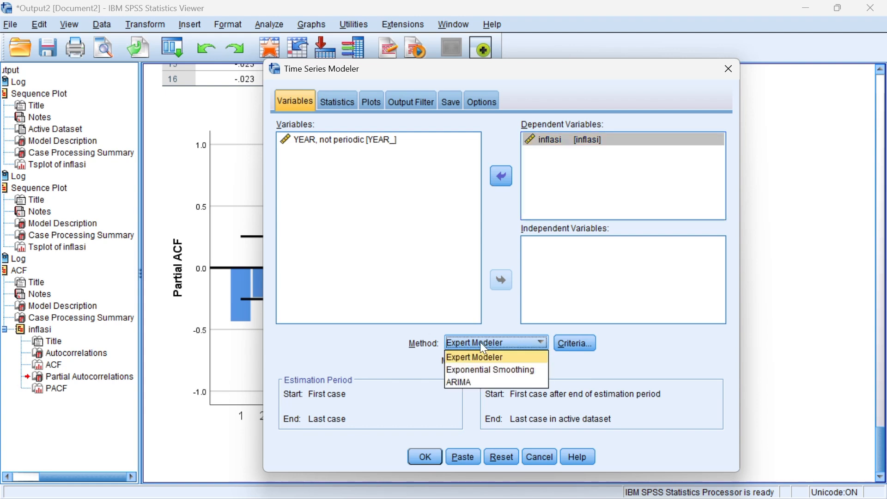
click(464, 383)
Set the nonseasonal ARIMA orders to autoregressive 3, difference 1 and moving average 2, and accept the criteria
click(574, 341)
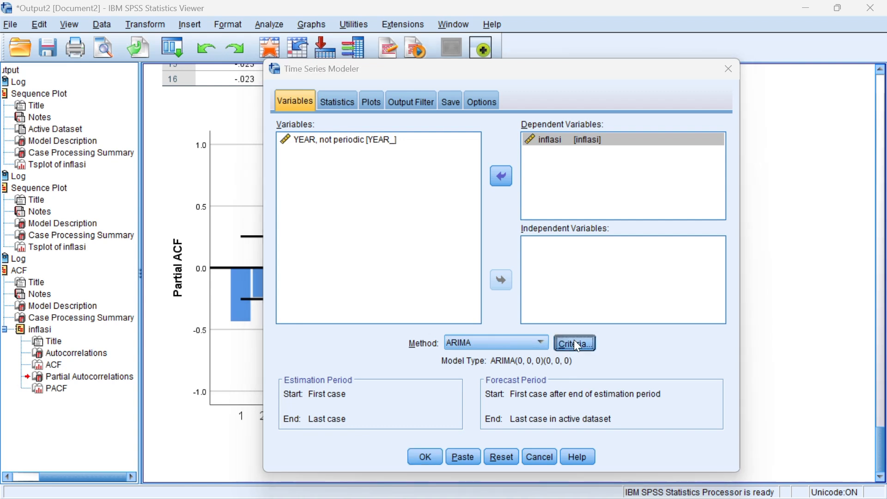
click(447, 192)
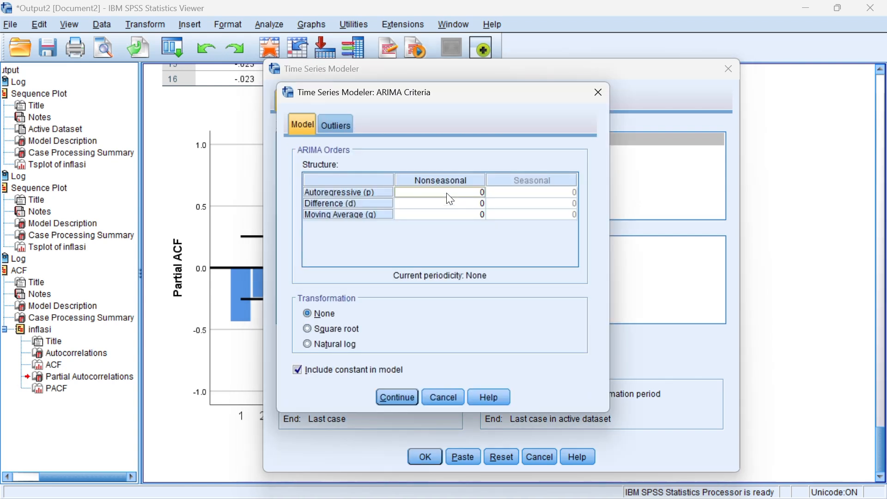
text(3)
click(451, 199)
text(1)
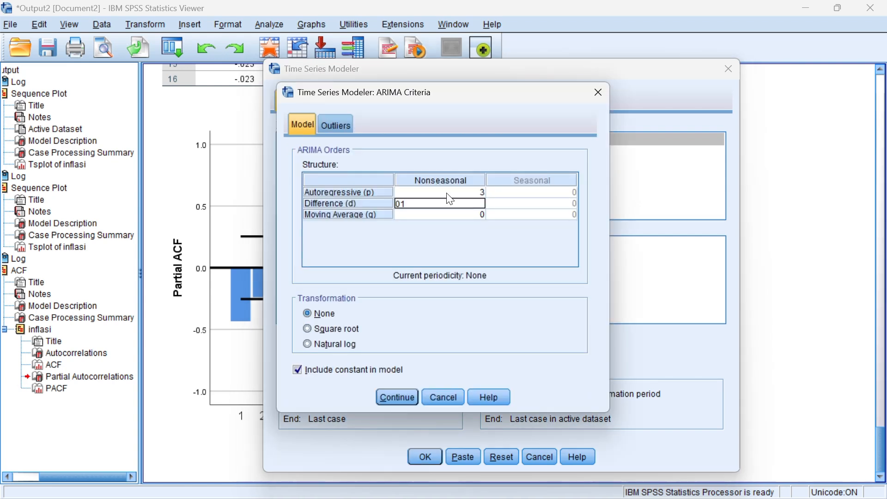
key(Down)
text(2)
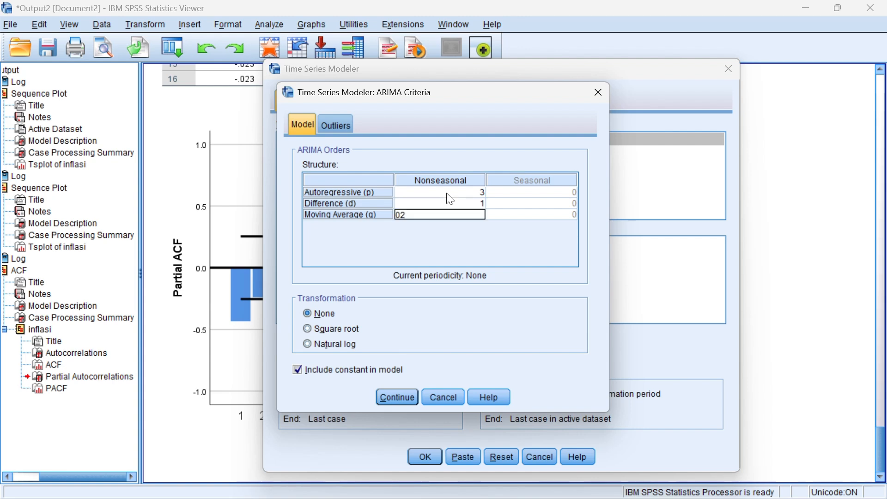
key(Return)
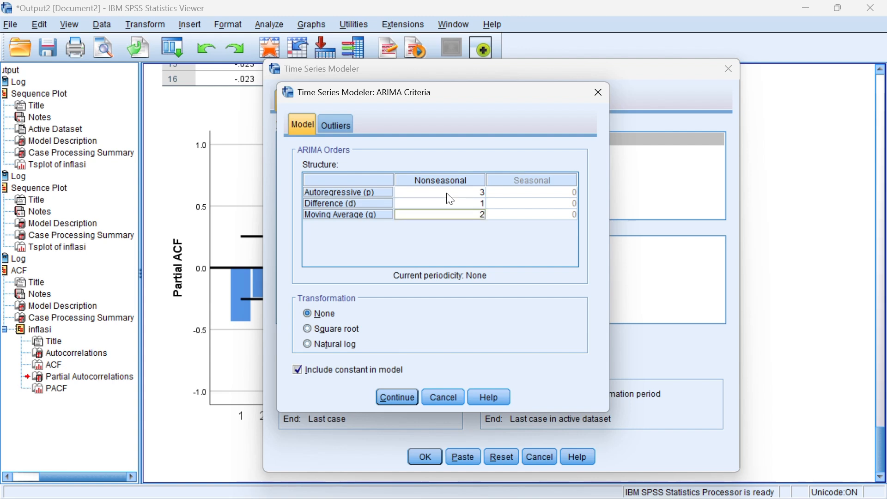
click(387, 396)
Include R square, root mean square error, mean absolute percentage error, normalized BIC, forecasts and parameter estimates in the model's statistics
click(353, 106)
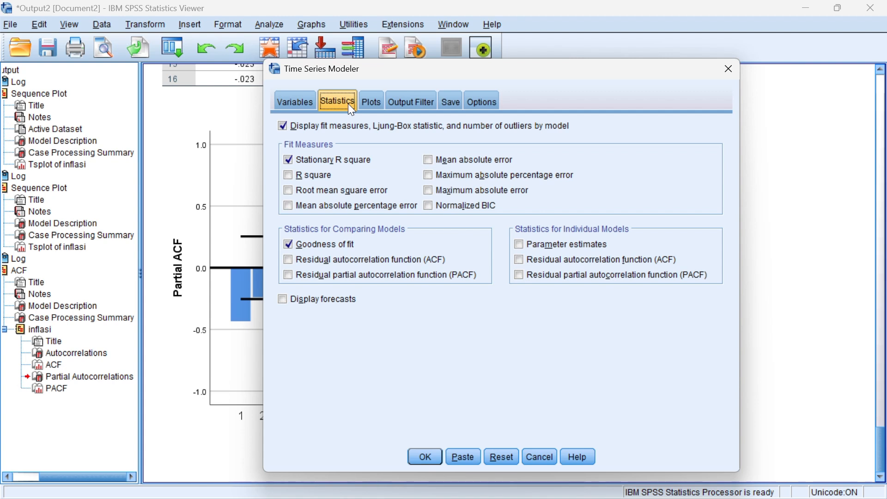
click(291, 175)
click(290, 191)
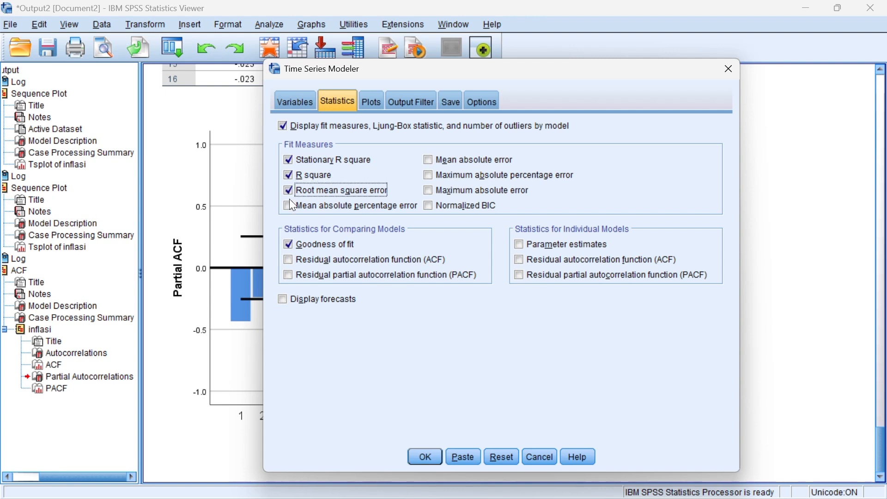
click(286, 209)
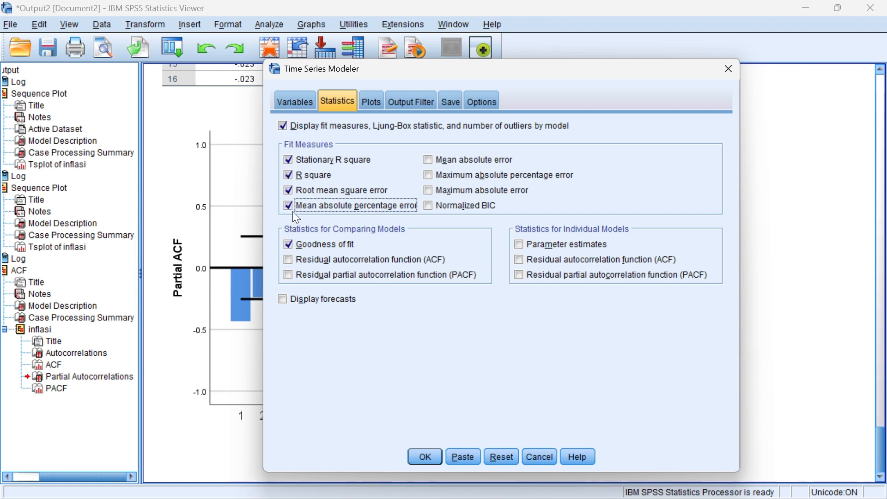
click(432, 209)
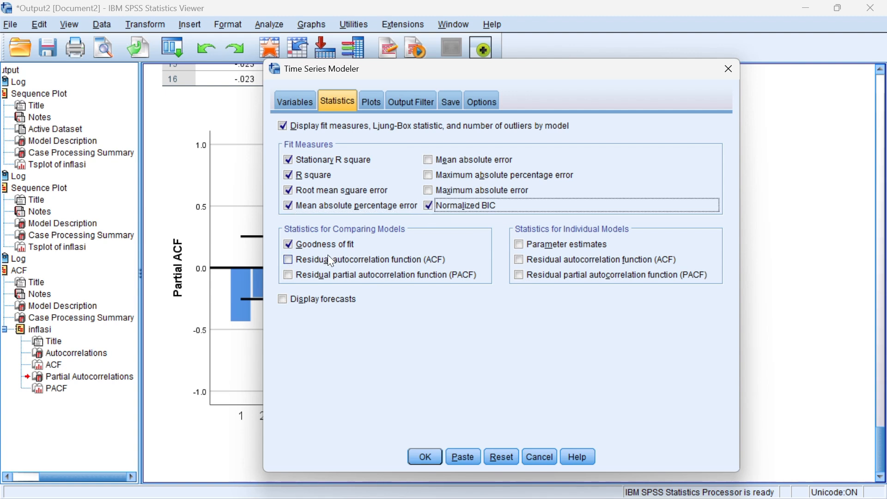
click(285, 303)
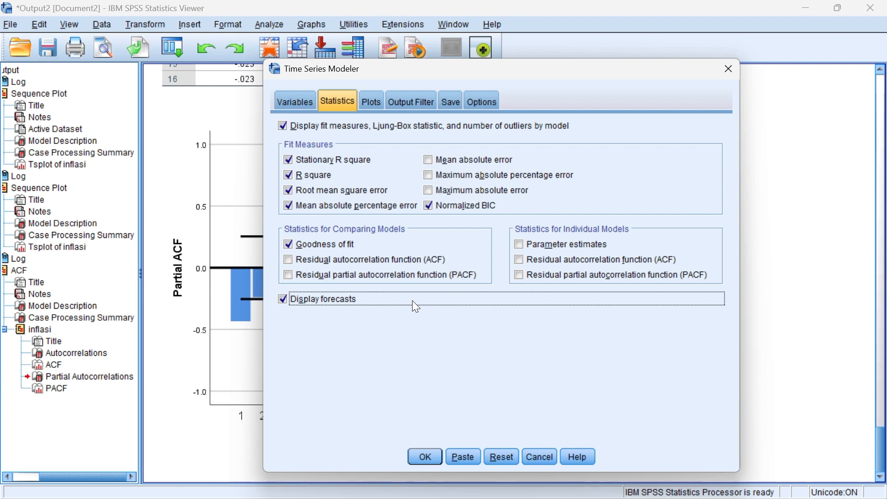
click(519, 245)
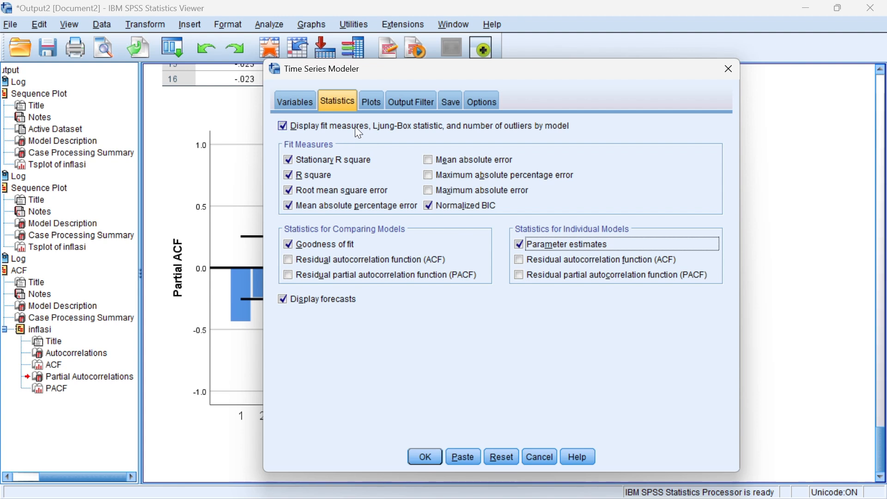
Add fit values and confidence intervals for both forecasts and fit values to the series plot, and save predicted values as a variable
click(372, 103)
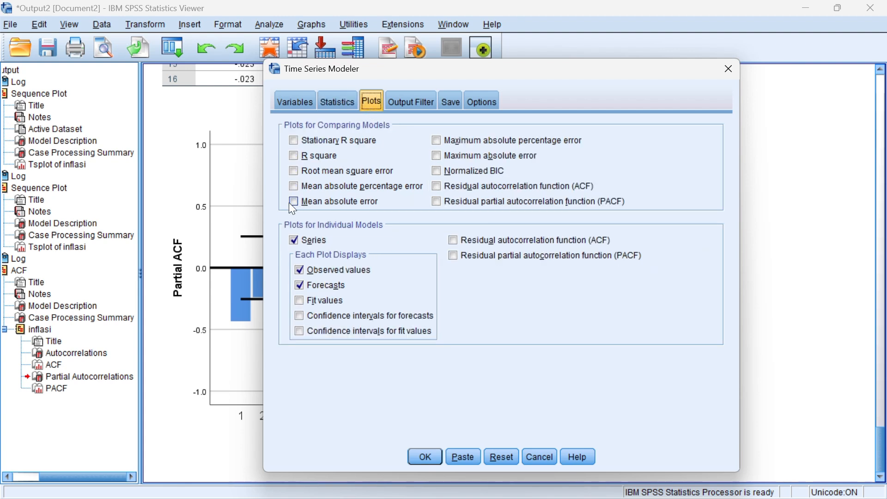
click(309, 304)
click(300, 316)
click(298, 333)
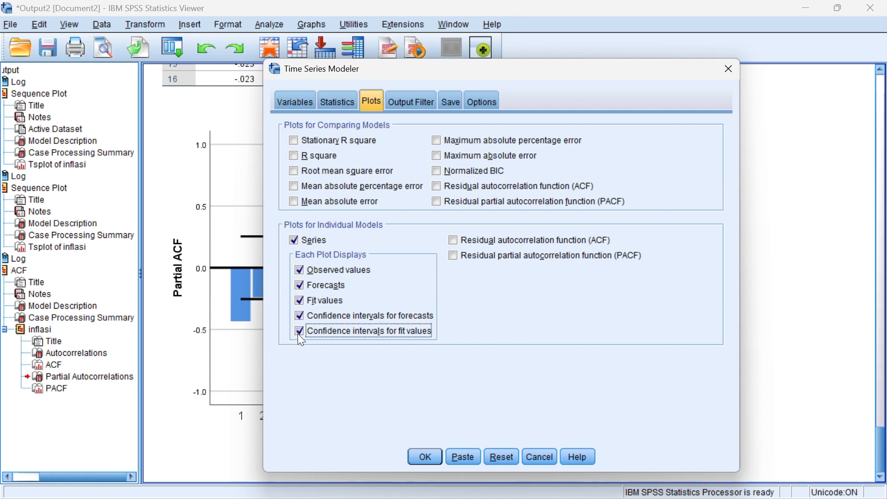
click(415, 102)
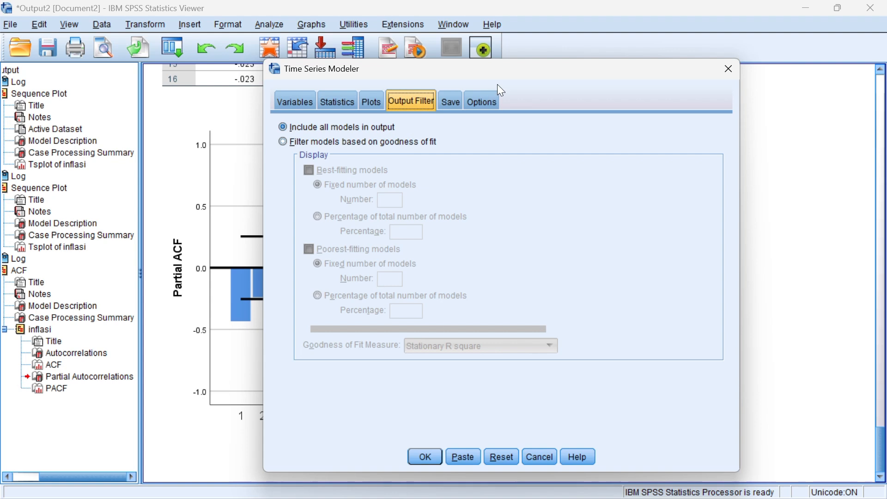
click(452, 103)
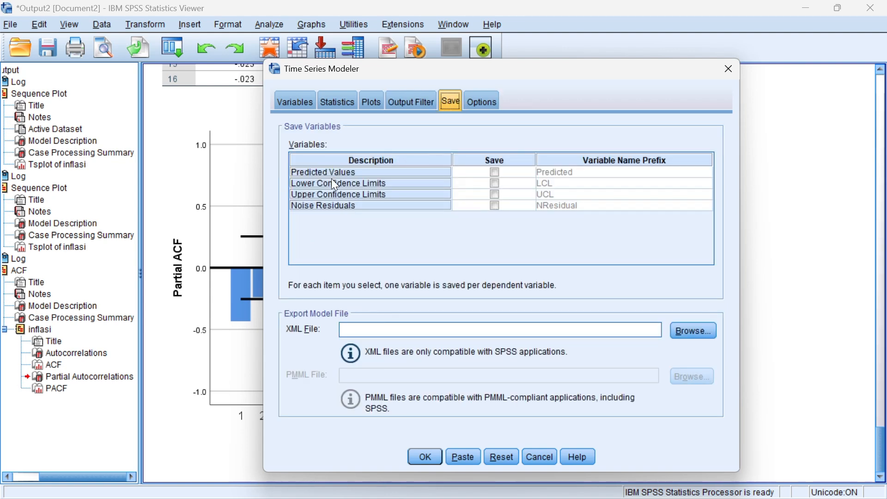
click(496, 171)
Set the forecast period to run through a specified year after the estimation period, and run the ARIMA model
click(481, 102)
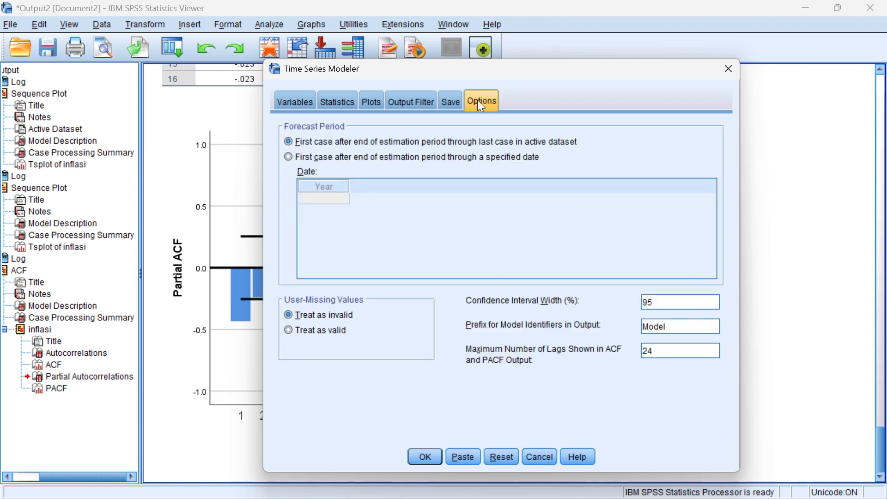
click(287, 158)
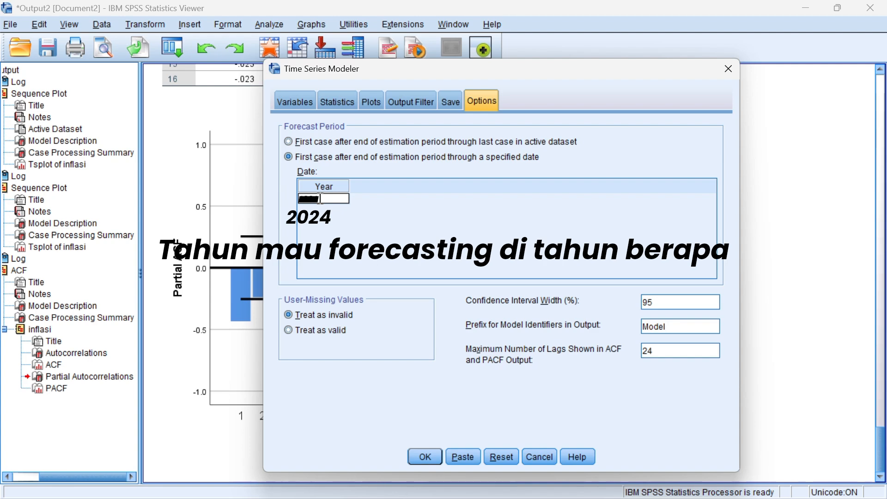
click(424, 456)
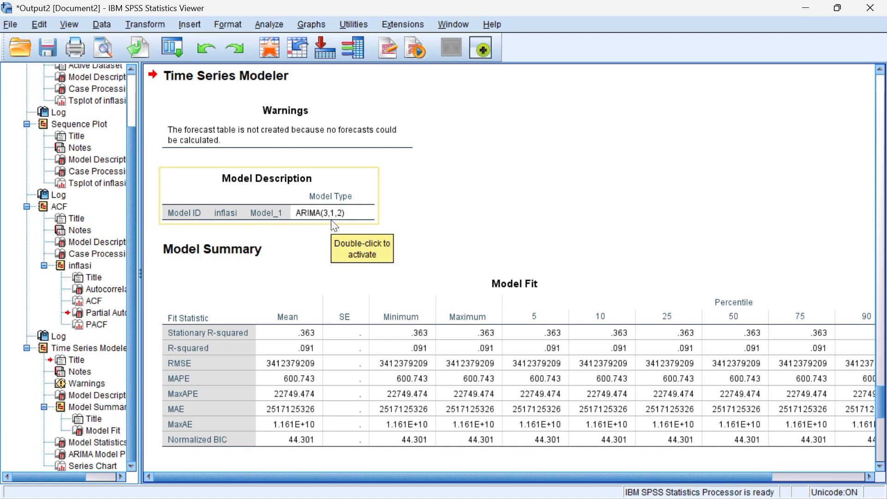
Examine the ARIMA(3,1,2) output: model description, fit measures, Ljung-Box statistics, parameter significance, and the observed and fitted series chart
scroll(340, 225, down, 3)
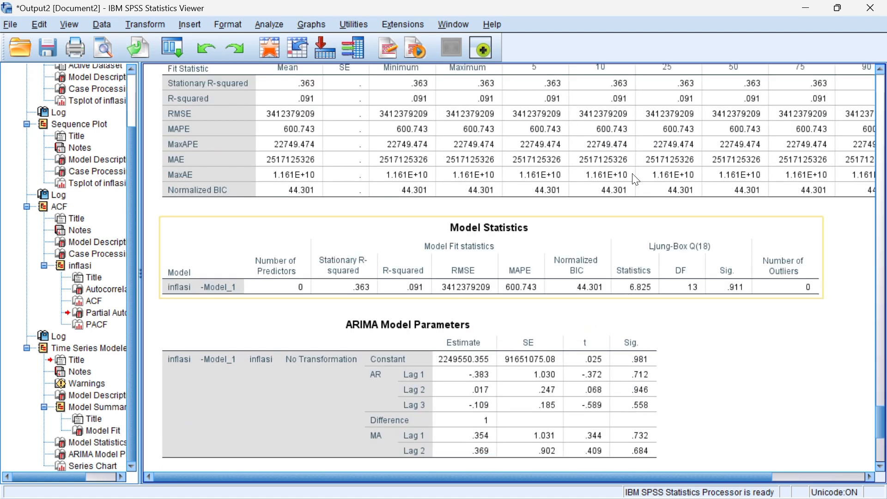
scroll(635, 179, up, 3)
scroll(635, 179, down, 10)
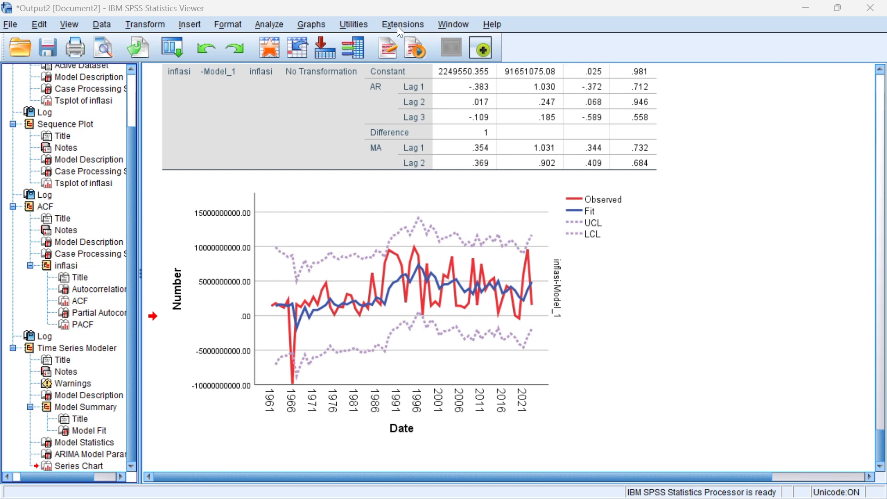
scroll(426, 208, up, 12)
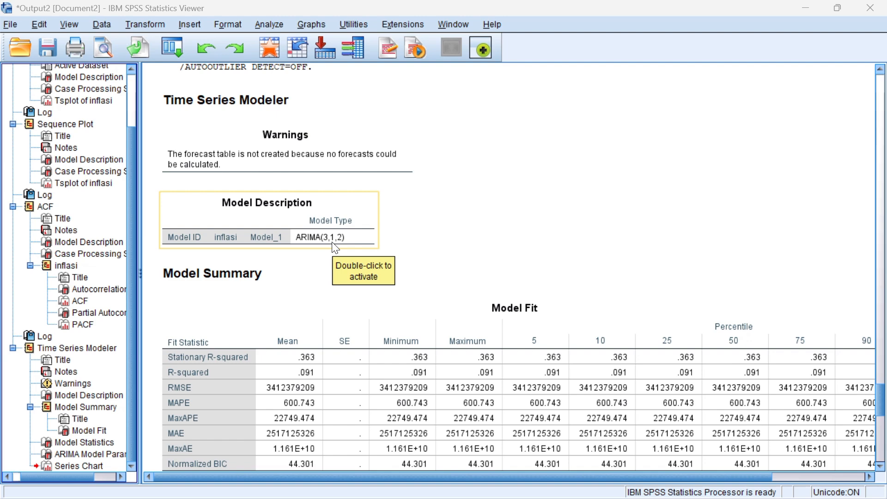
scroll(441, 259, down, 3)
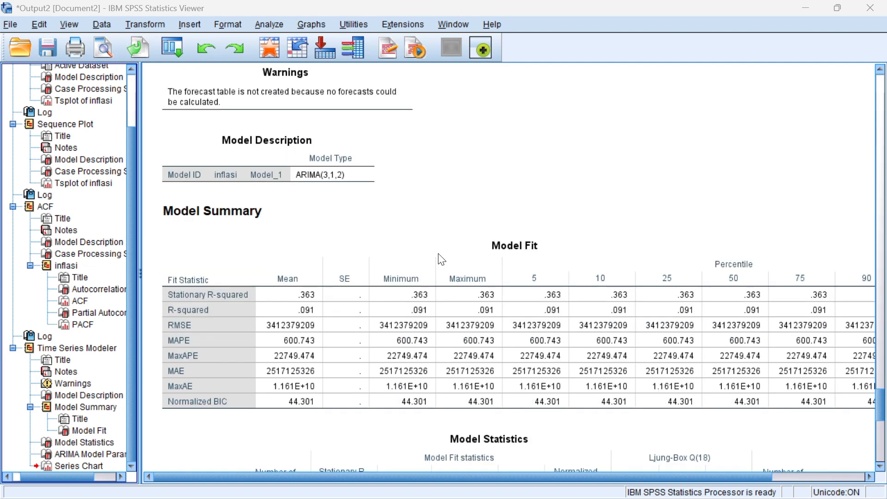
scroll(441, 259, down, 10)
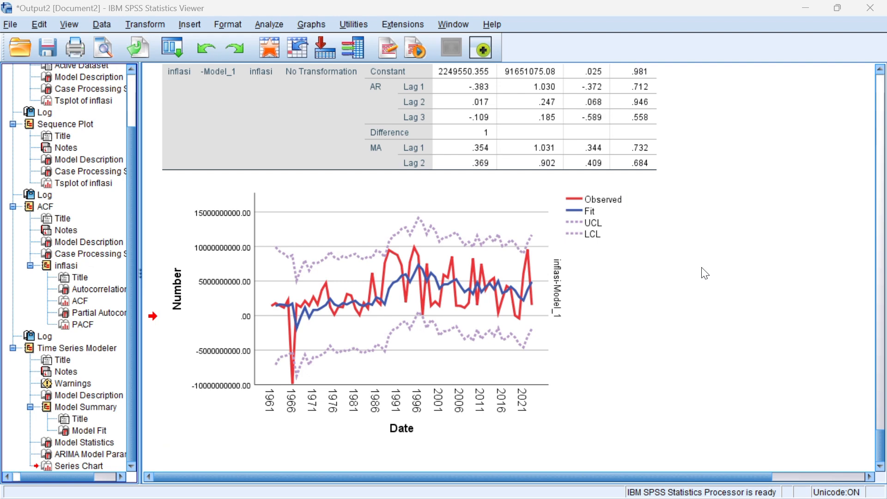
Fit a traditional ARIMA model to inflasi with nonseasonal autoregressive order 2, difference 1 and moving average 1, and run it
click(271, 23)
mouse_move(298, 301)
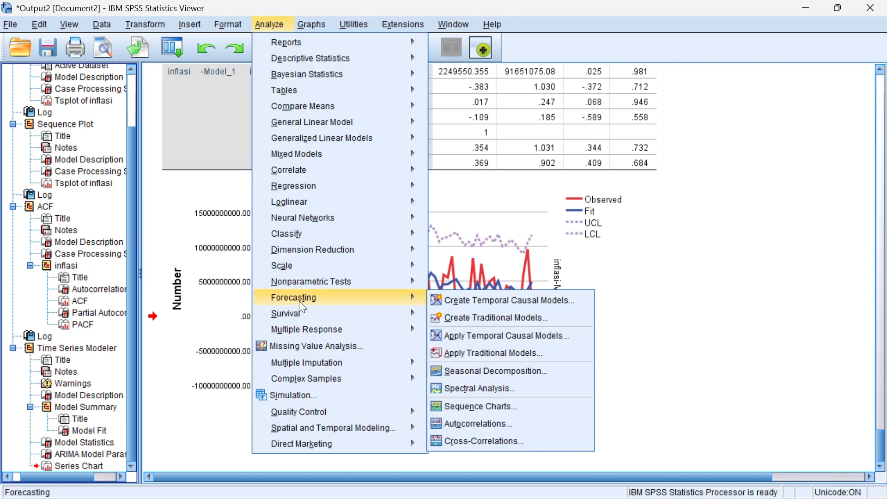
click(441, 312)
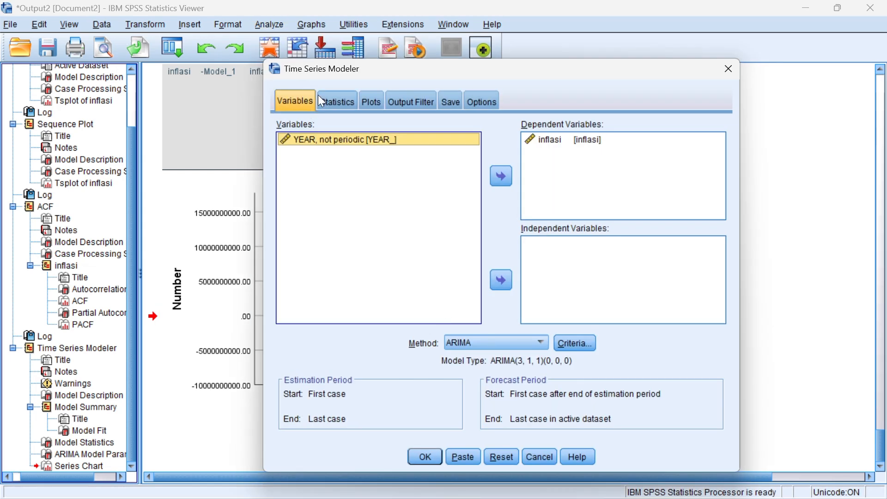
click(339, 103)
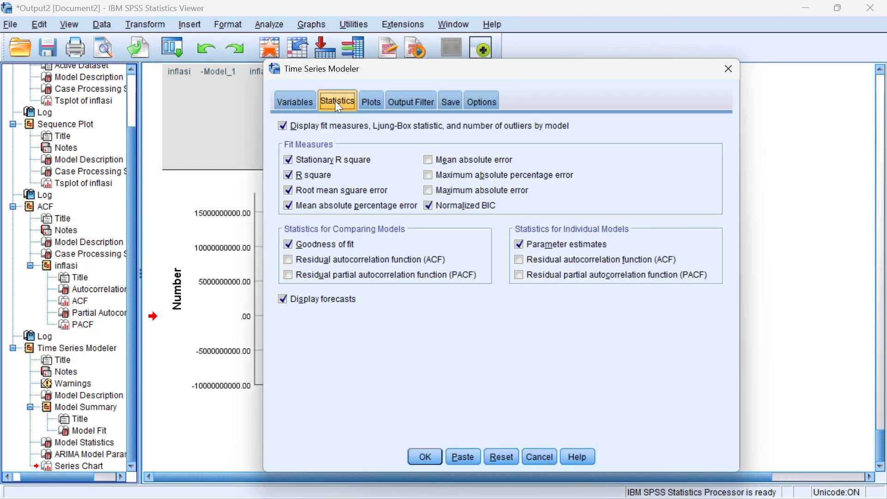
click(301, 105)
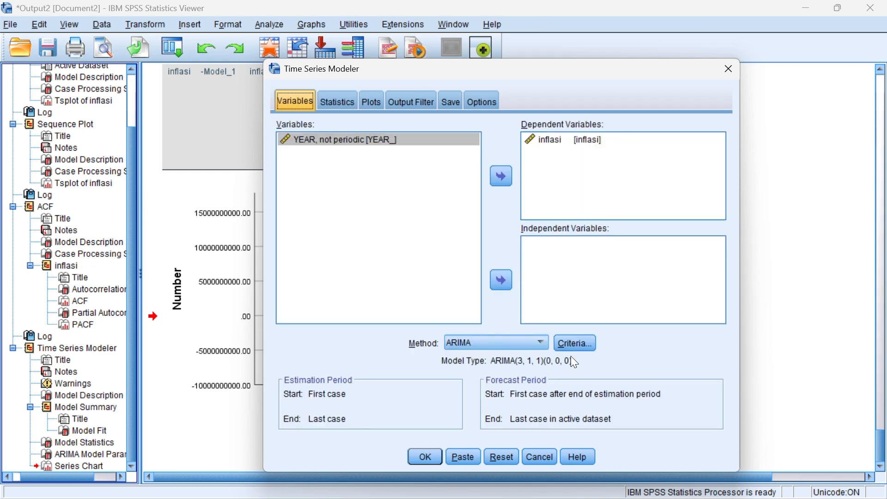
click(586, 342)
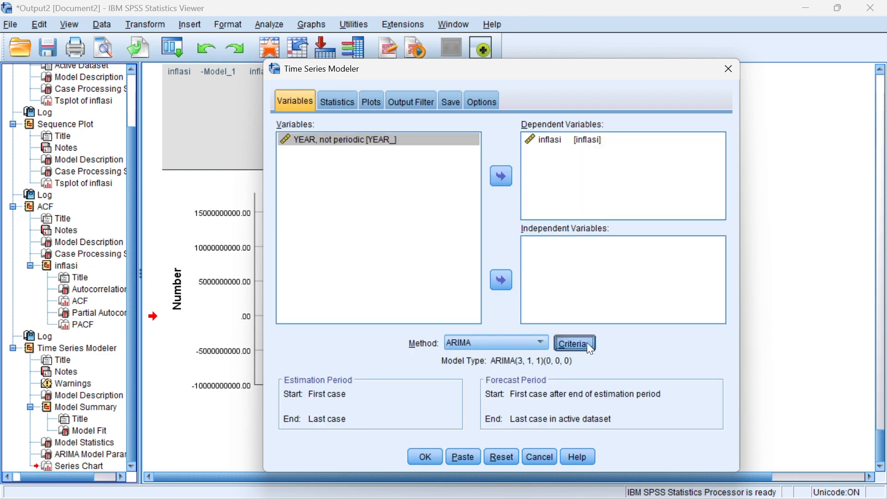
double_click(418, 194)
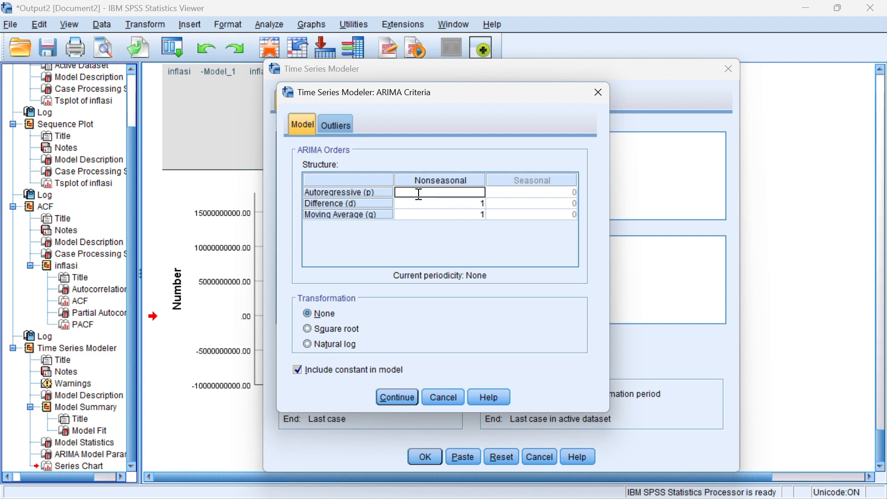
text(2)
click(397, 396)
click(423, 453)
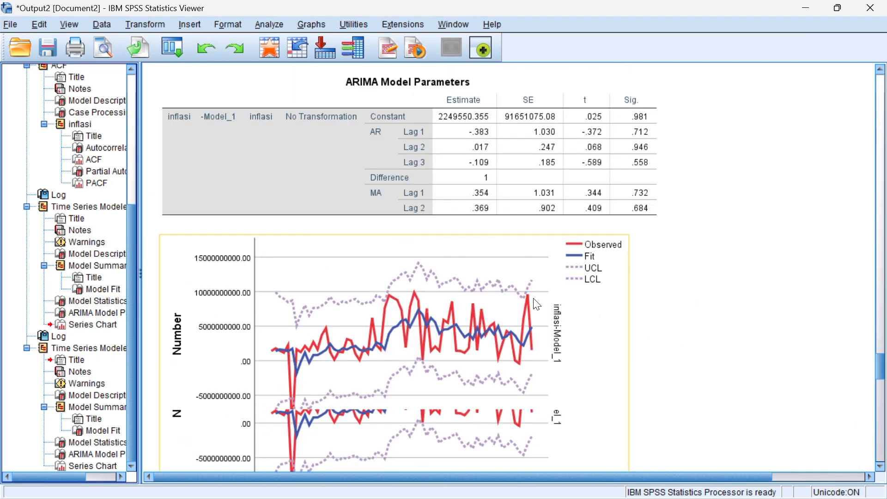
Examine the ARIMA(2,1,1) fit measures, Ljung-Box statistics and parameter significance, and compare its normalized BIC with that of the ARIMA(3,1,2) model
scroll(392, 368, down, 15)
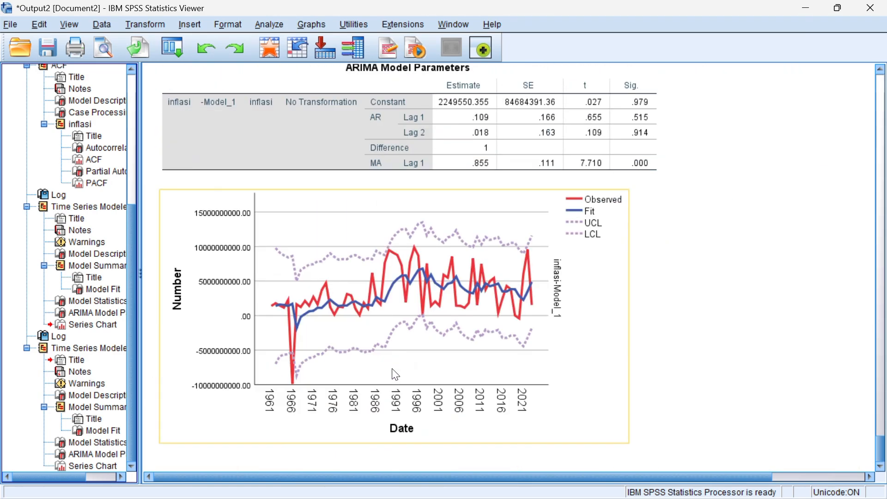
scroll(396, 374, up, 12)
scroll(400, 371, down, 3)
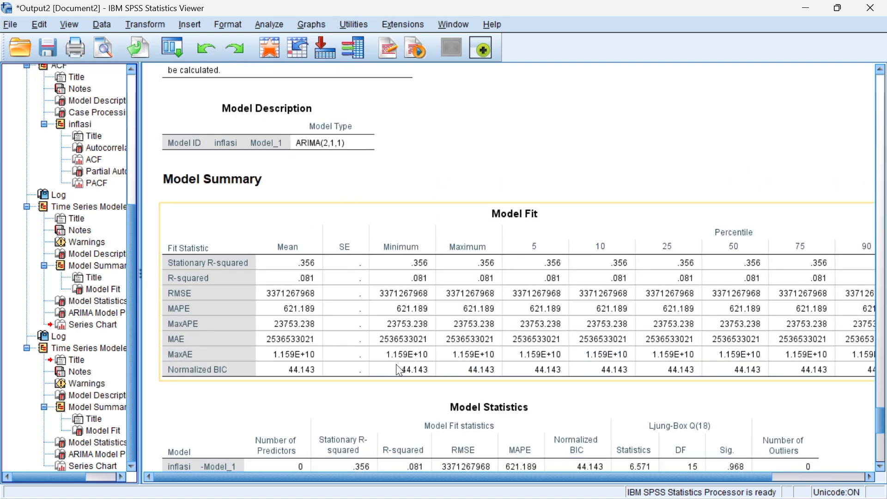
scroll(400, 371, down, 3)
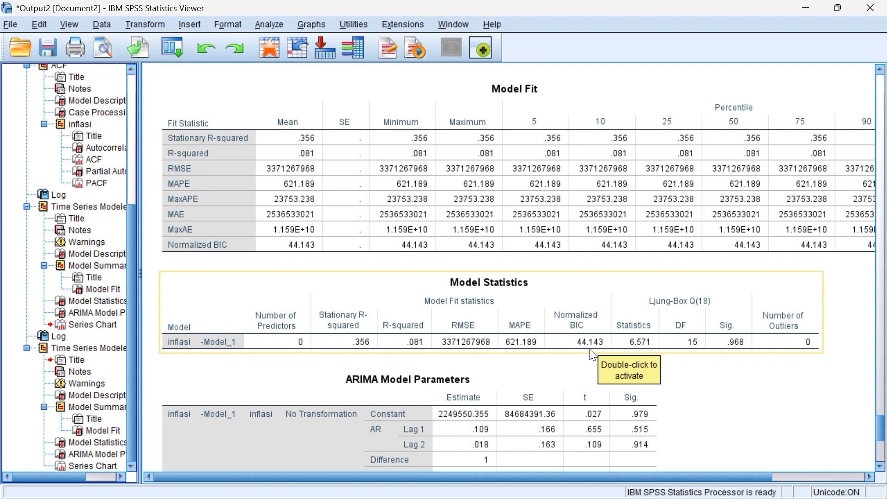
scroll(592, 356, up, 10)
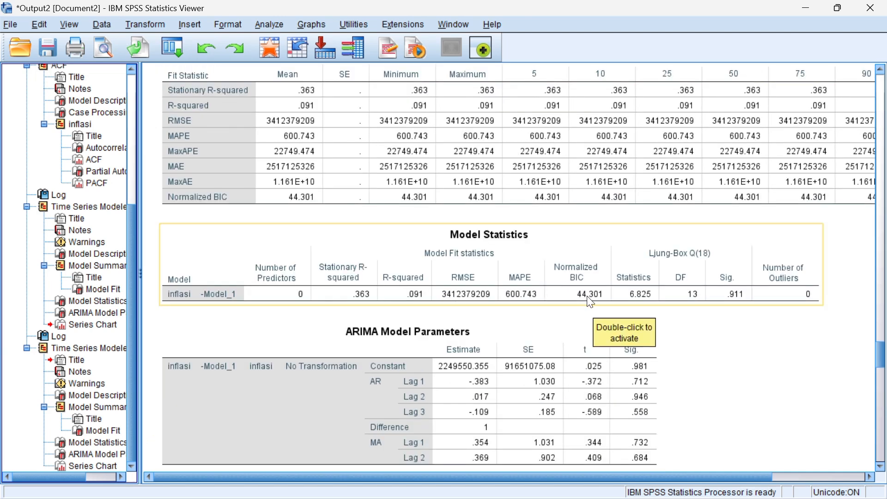
scroll(593, 302, down, 4)
scroll(594, 302, down, 10)
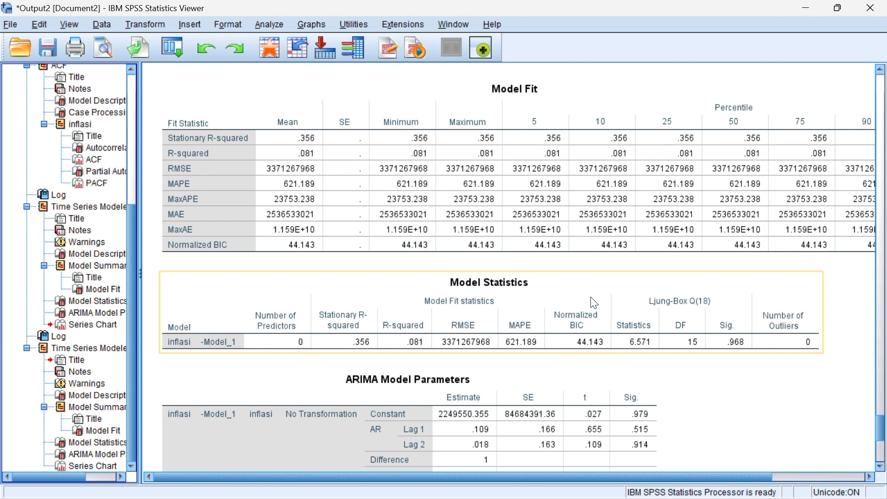
scroll(594, 303, up, 1)
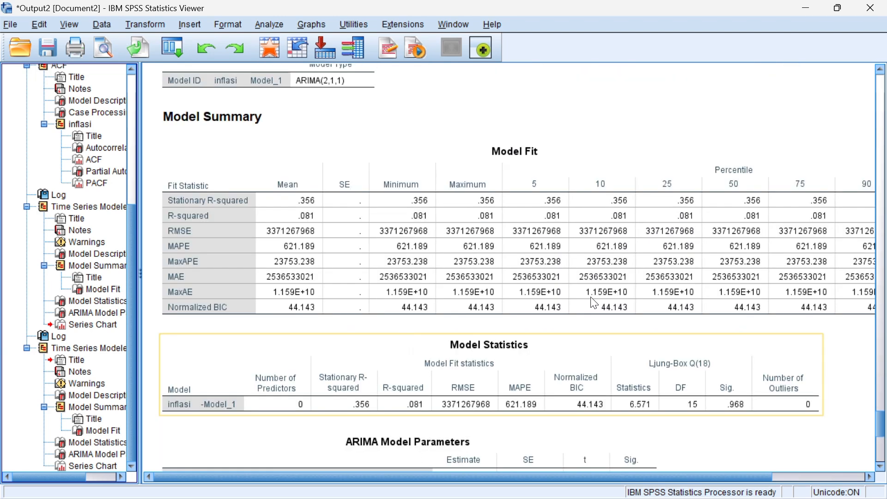
scroll(594, 304, up, 3)
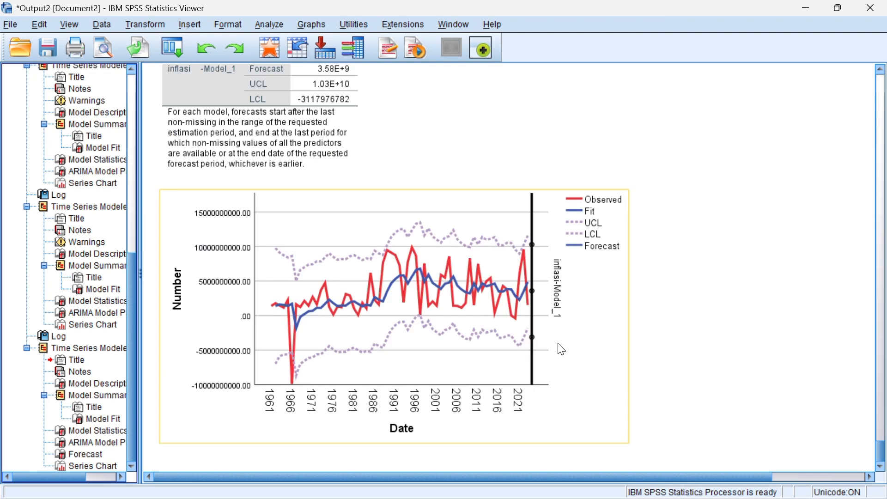
Switch to the Untitled3 [DataSet2] data window and inspect the 2023 and 2024 values in the Predicted_inflasi_Model_1_A column
key(super)
mouse_move(573, 483)
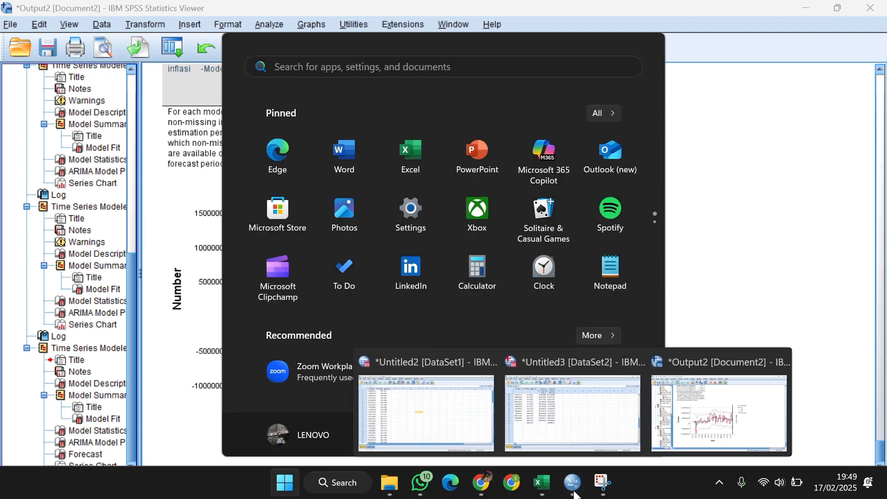
click(593, 419)
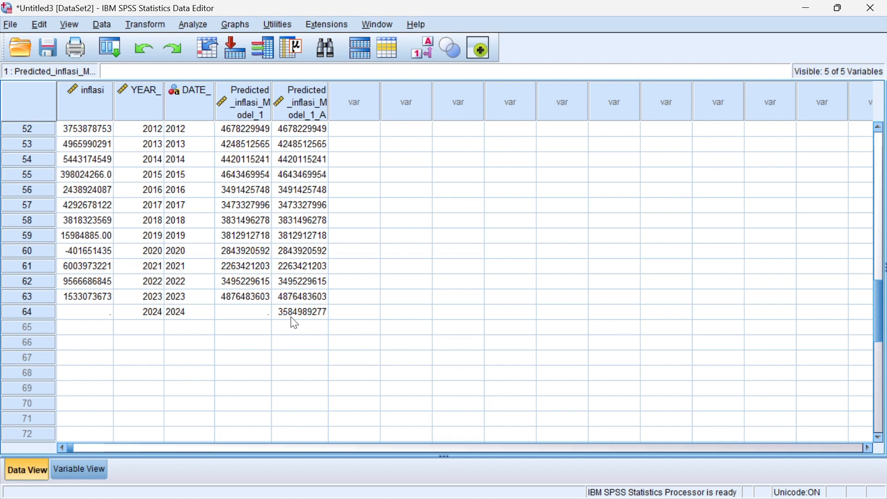
click(298, 302)
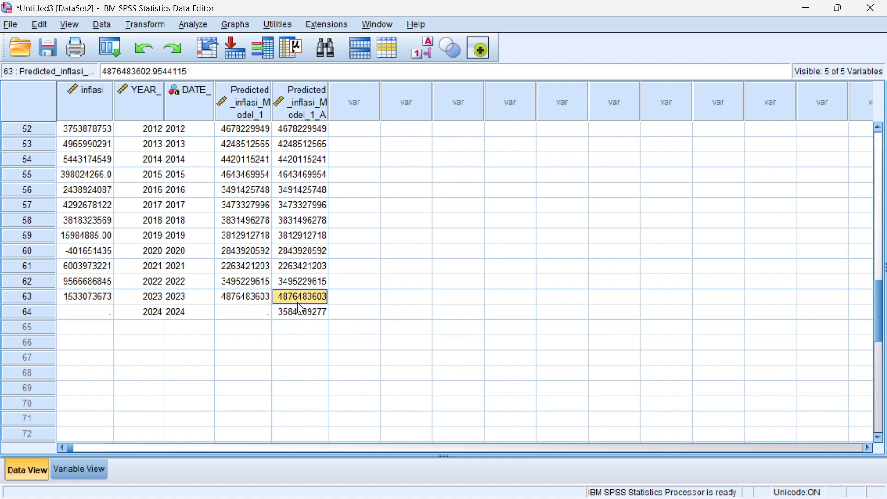
click(297, 318)
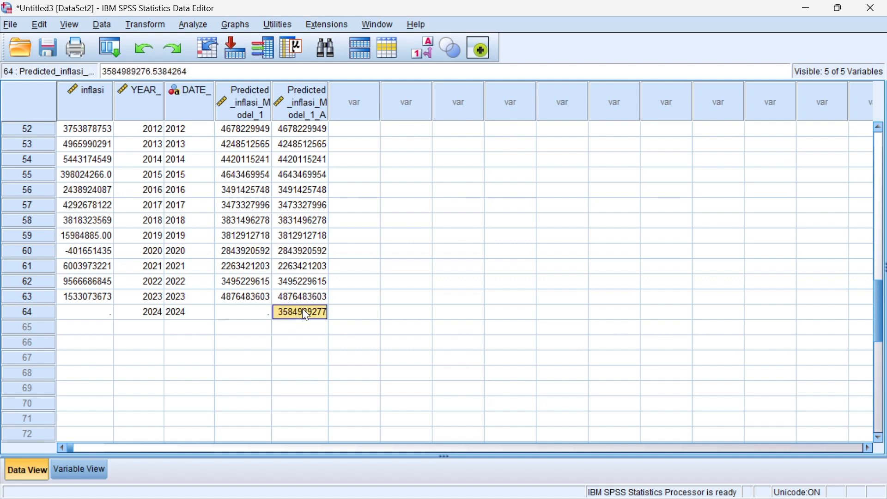